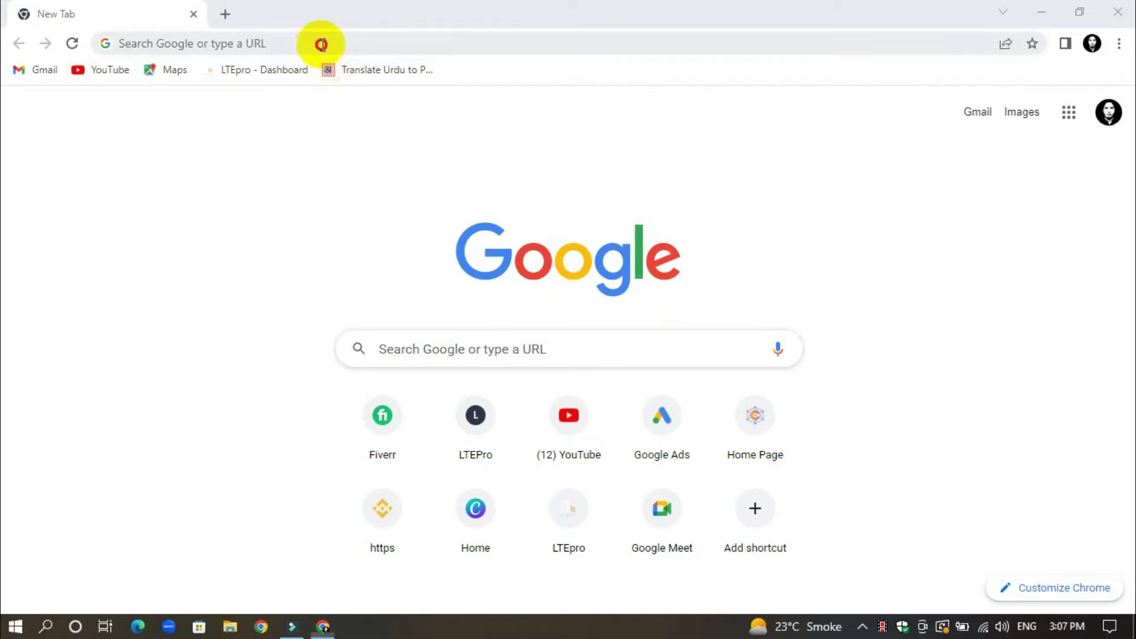
Step: Go to ads.google.com from the Chrome address bar suggestion for 'ads'
type("ads.google.com")
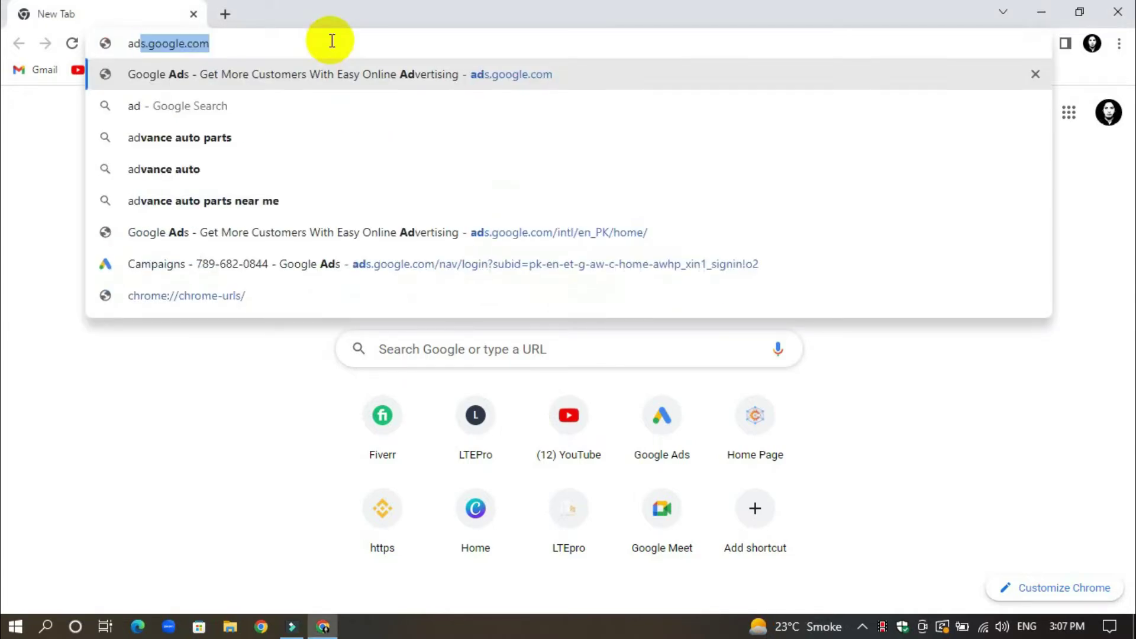
key("Return")
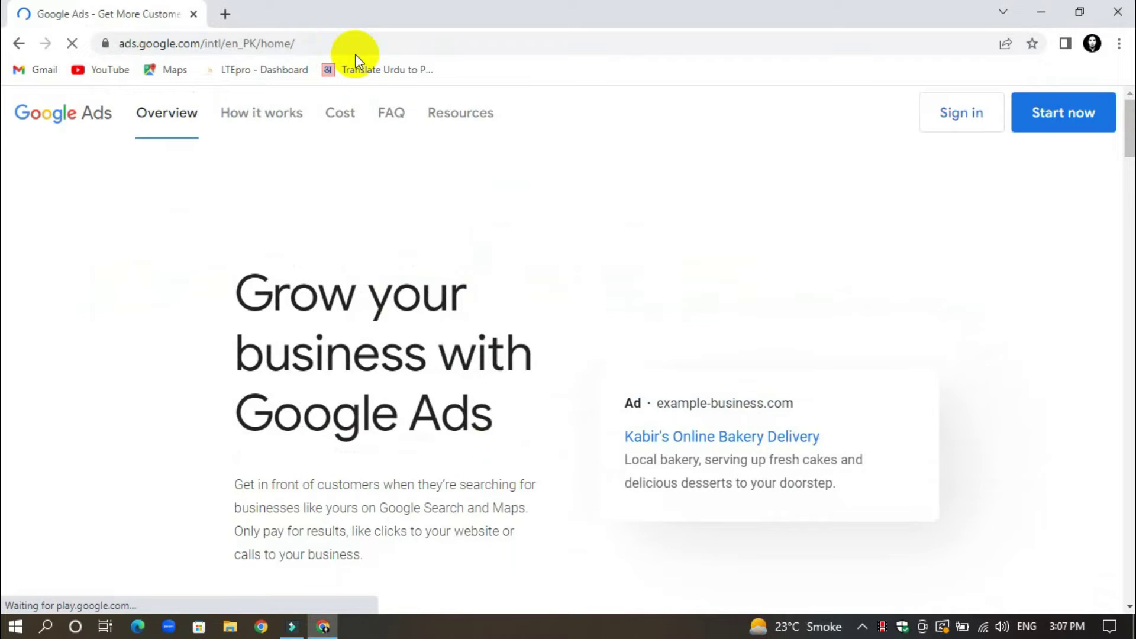
Step: Sign in to the Google Ads account from the home page
left_click(967, 125)
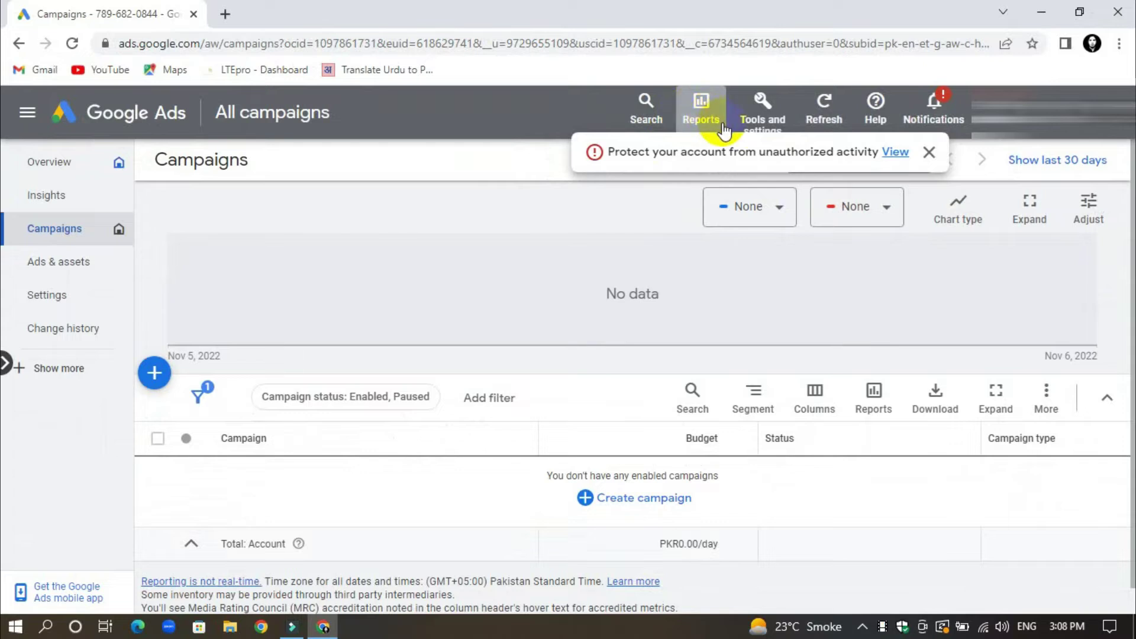
Step: Dismiss the security notice and open Billing settings from Tools and settings
left_click(928, 155)
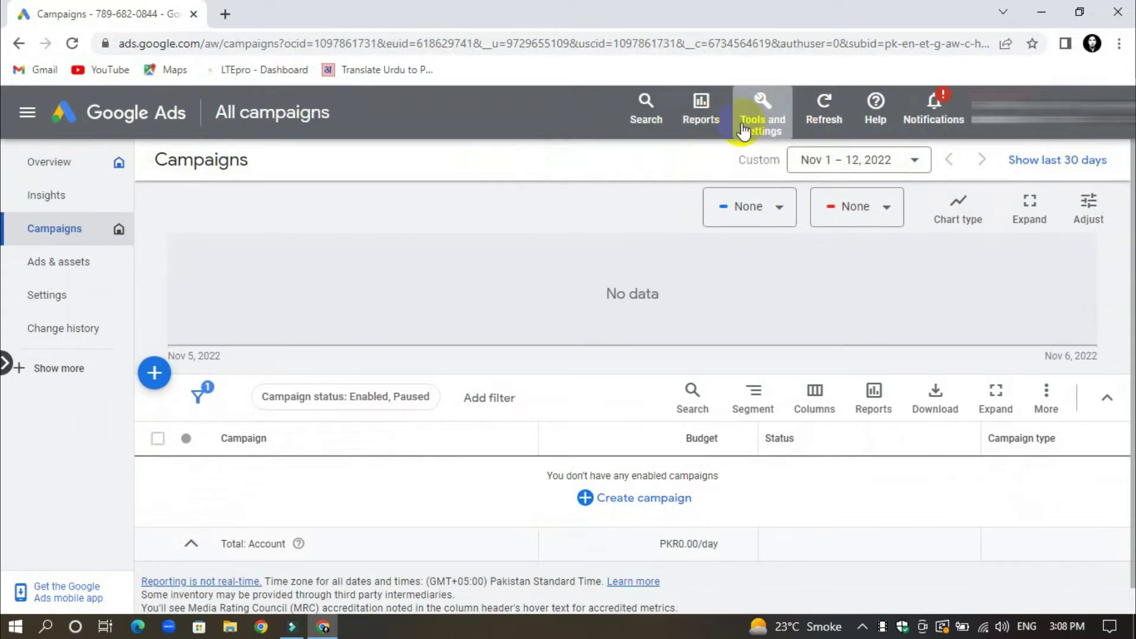
left_click(745, 130)
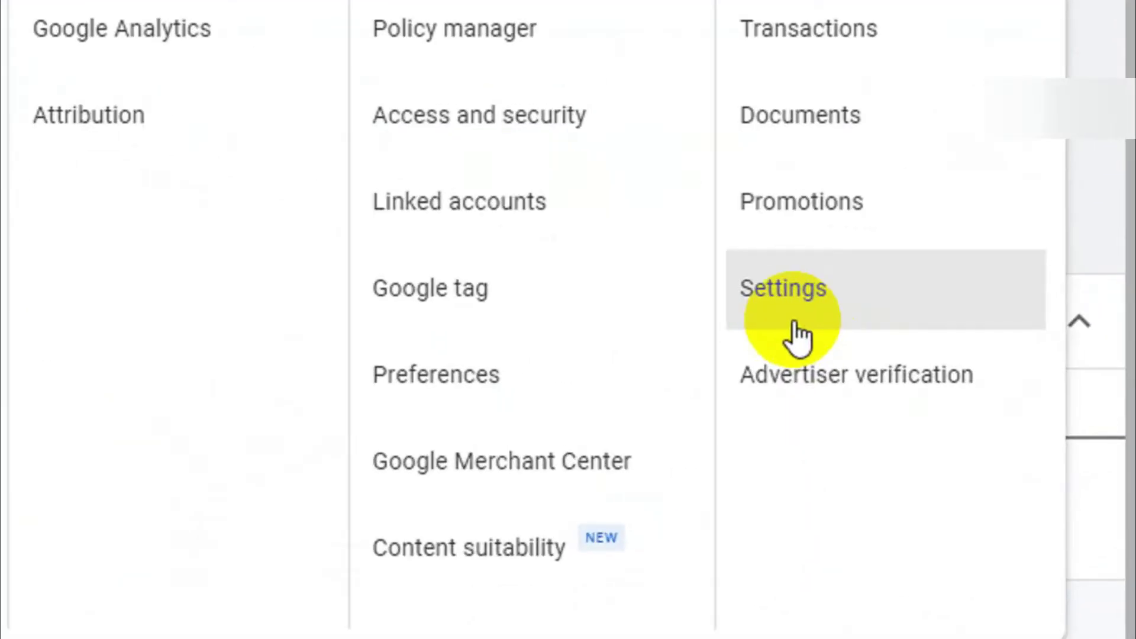
left_click(797, 337)
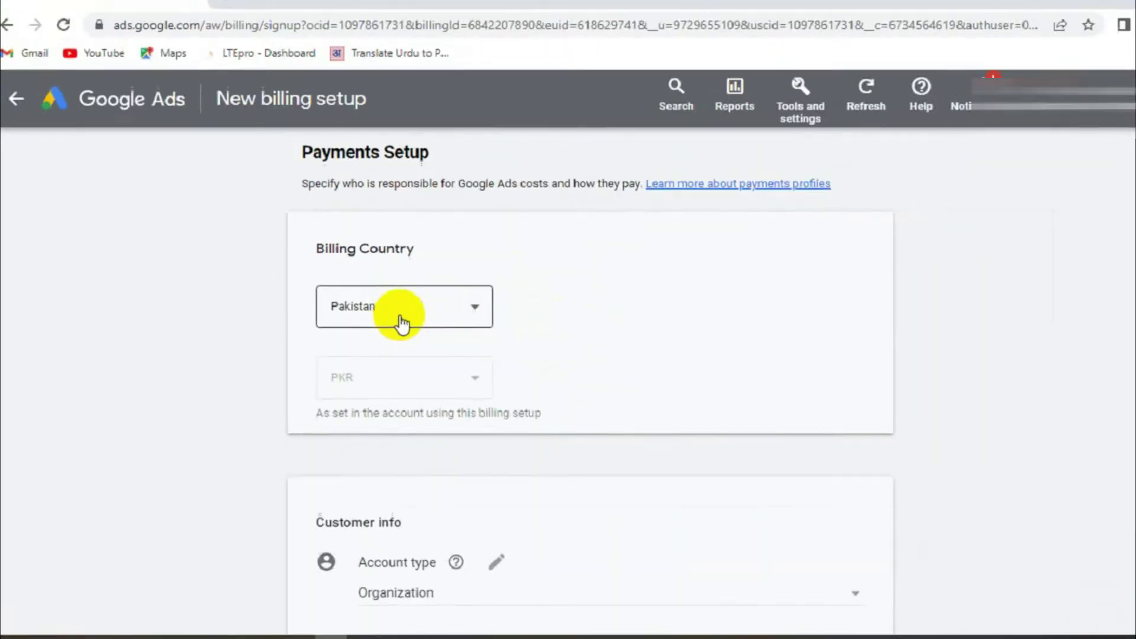
Step: Set the billing country to Pakistan
scroll(410, 318, "down", 1)
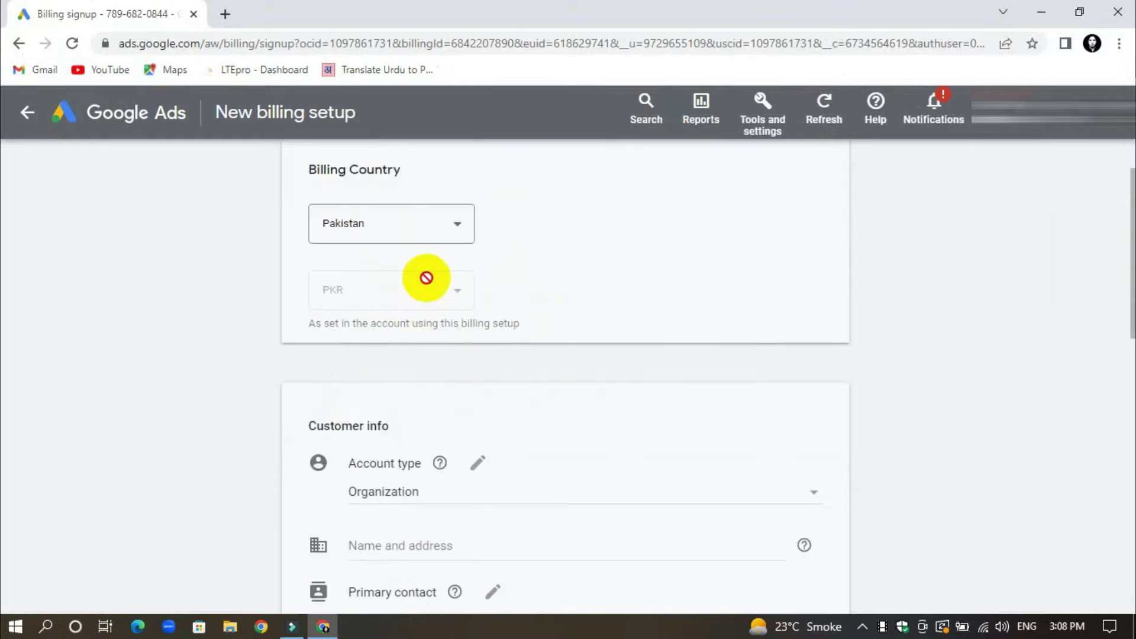
left_click(454, 240)
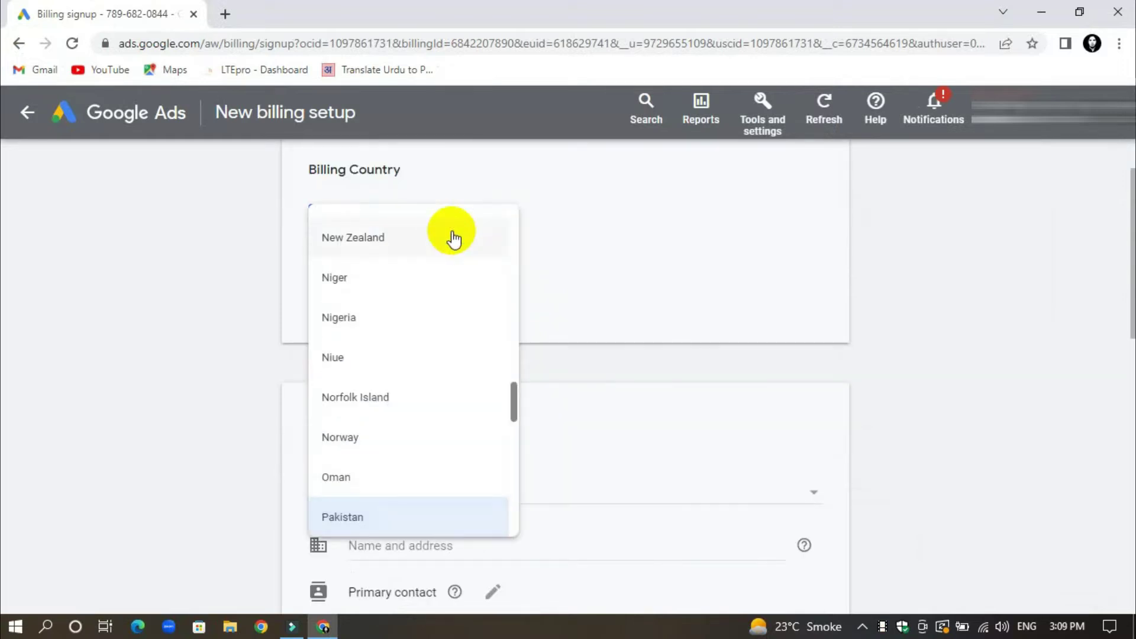
left_click(347, 516)
left_click(437, 308)
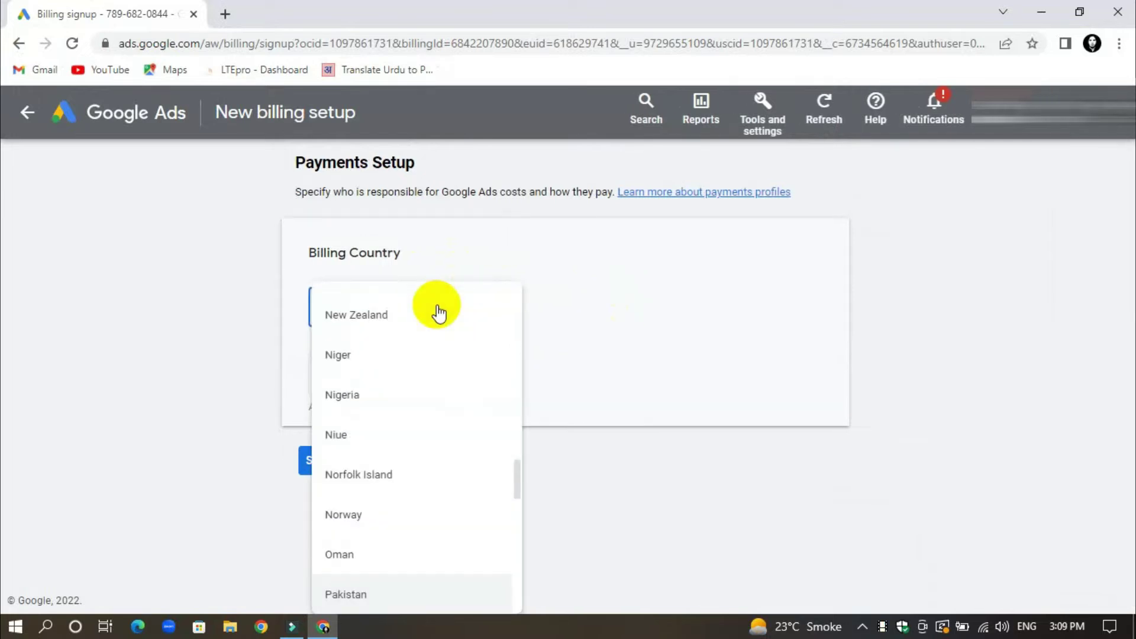
scroll(438, 312, "down", 1)
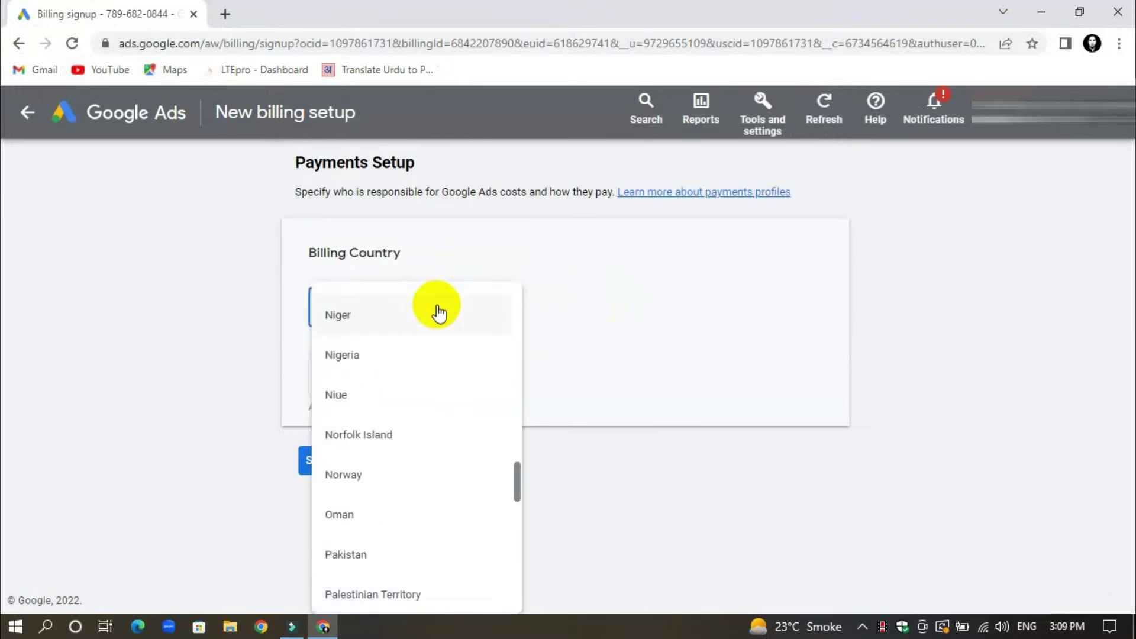
left_click(353, 548)
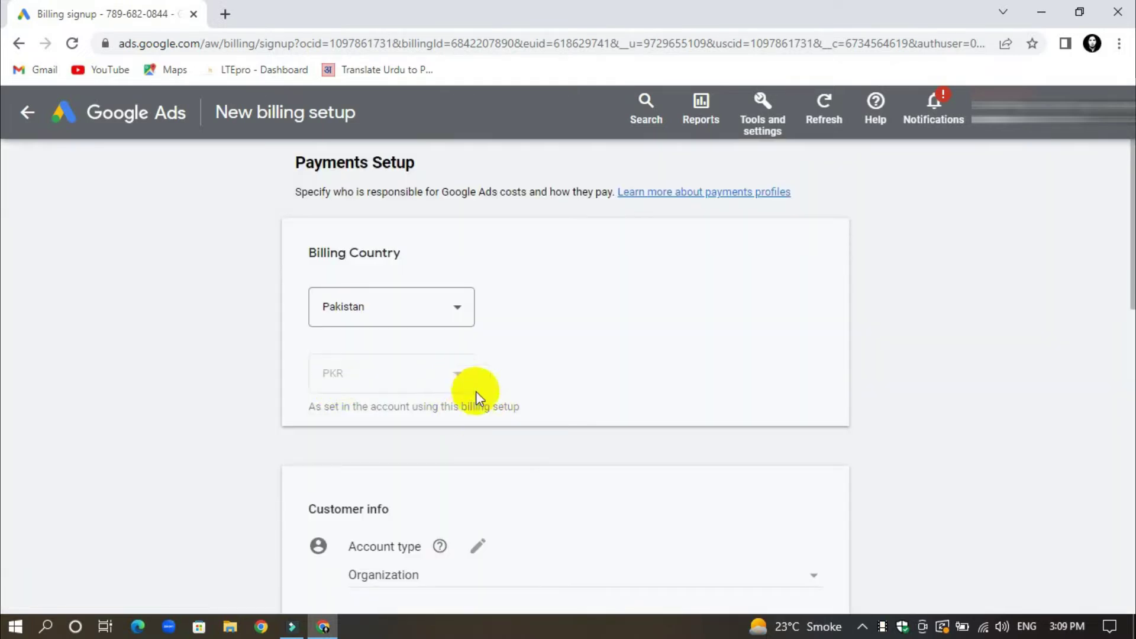
Step: Change the account type from Organization to Individual
scroll(500, 491, "down", 3)
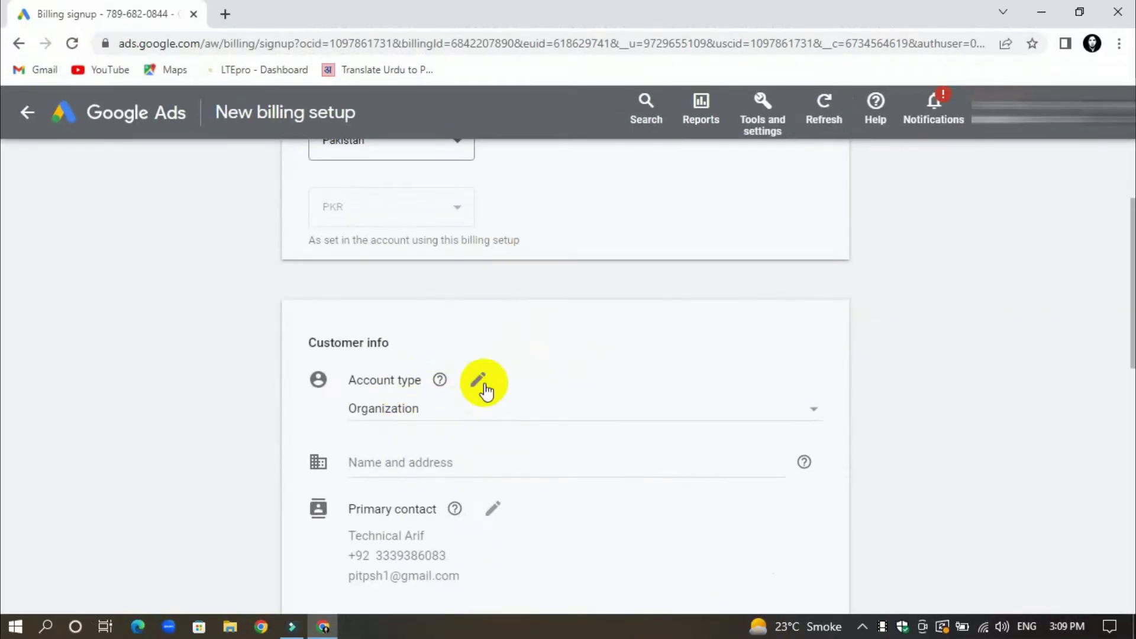
left_click(367, 414)
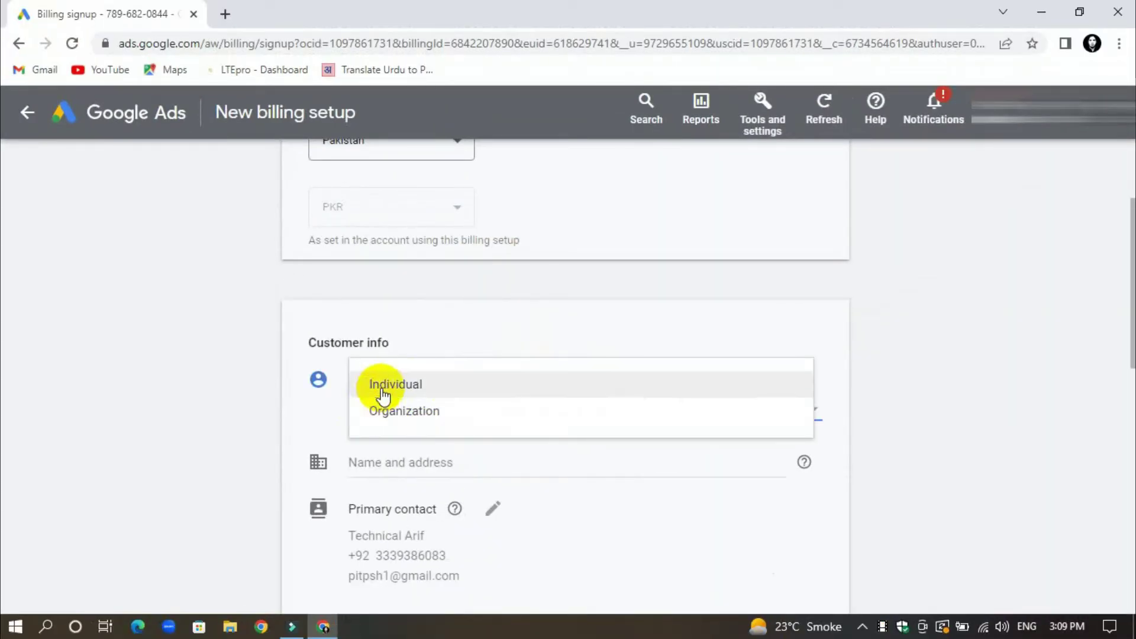
left_click(383, 395)
left_click(413, 413)
left_click(413, 413)
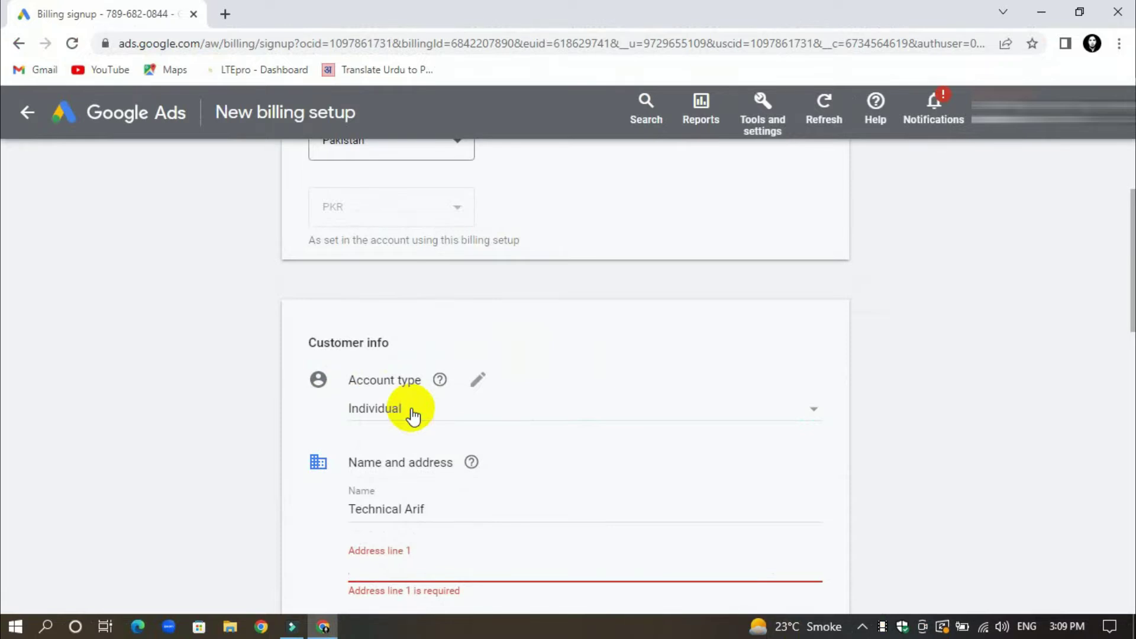
left_click(413, 414)
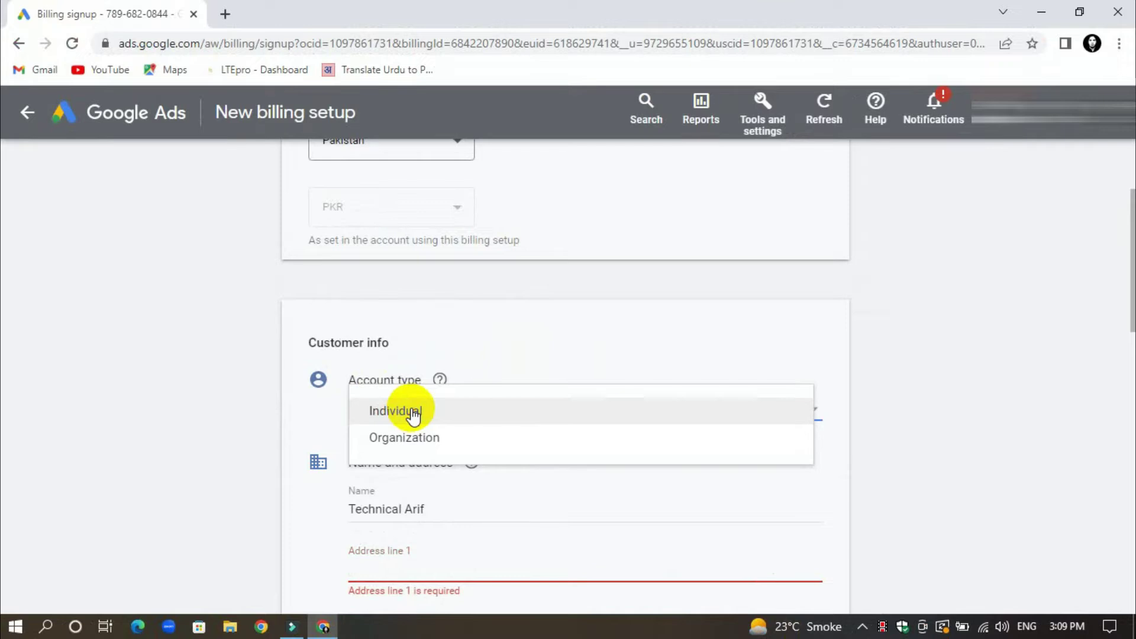
left_click(853, 381)
left_click(427, 416)
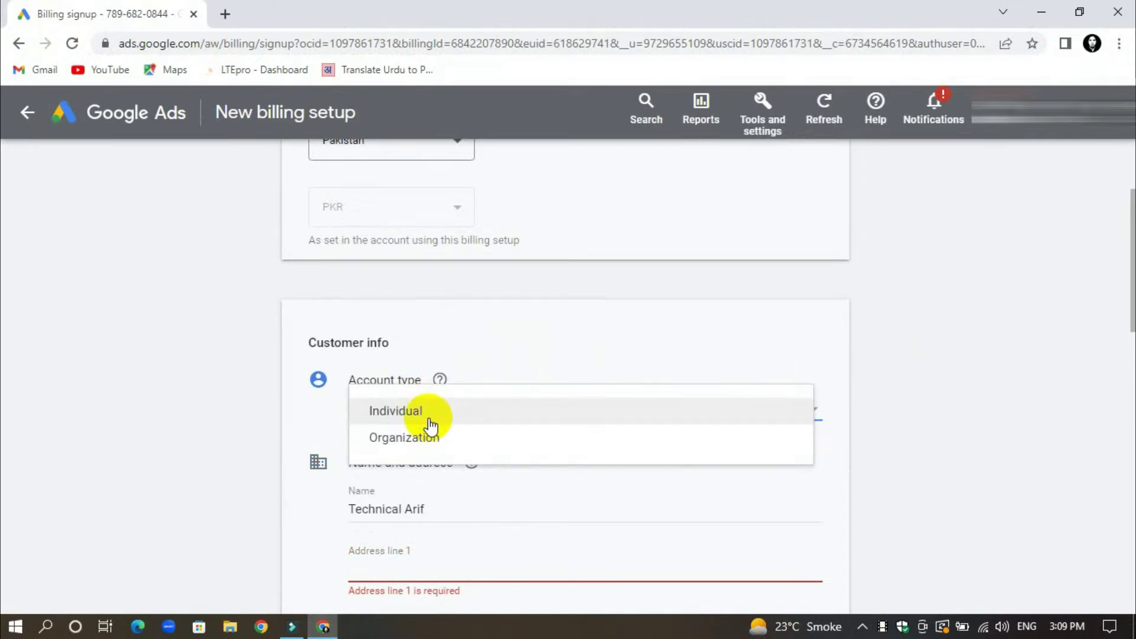
left_click(422, 414)
scroll(444, 438, "down", 3)
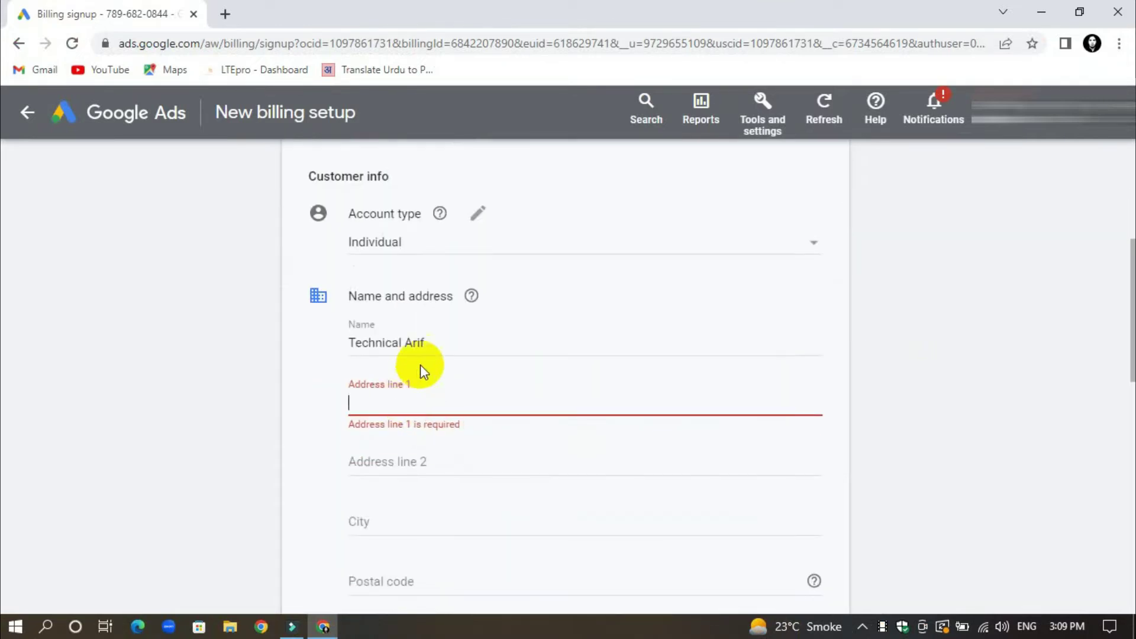
Step: Replace the prefilled name and enter the street address in Address line 1, fixing its capitalisation
left_click_drag(431, 341, 272, 349)
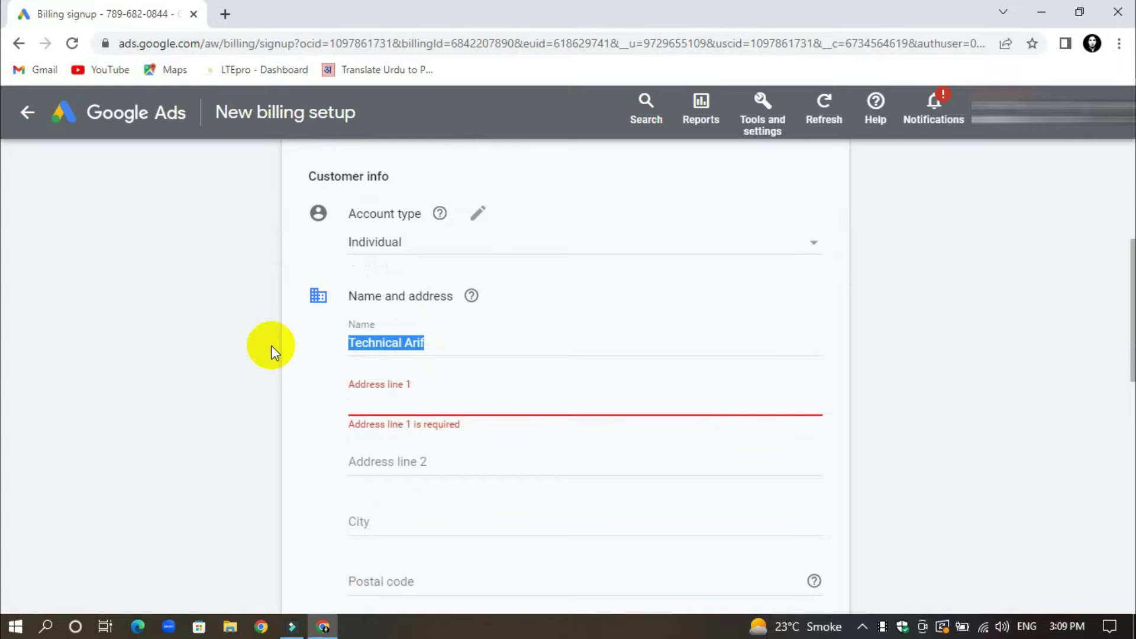
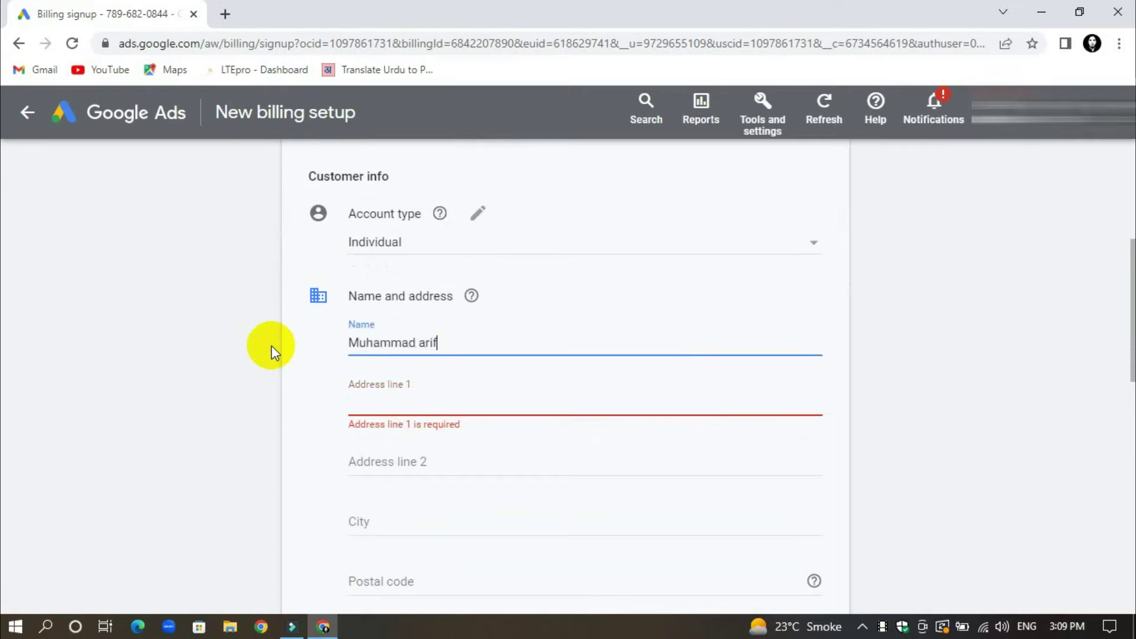
left_click(392, 403)
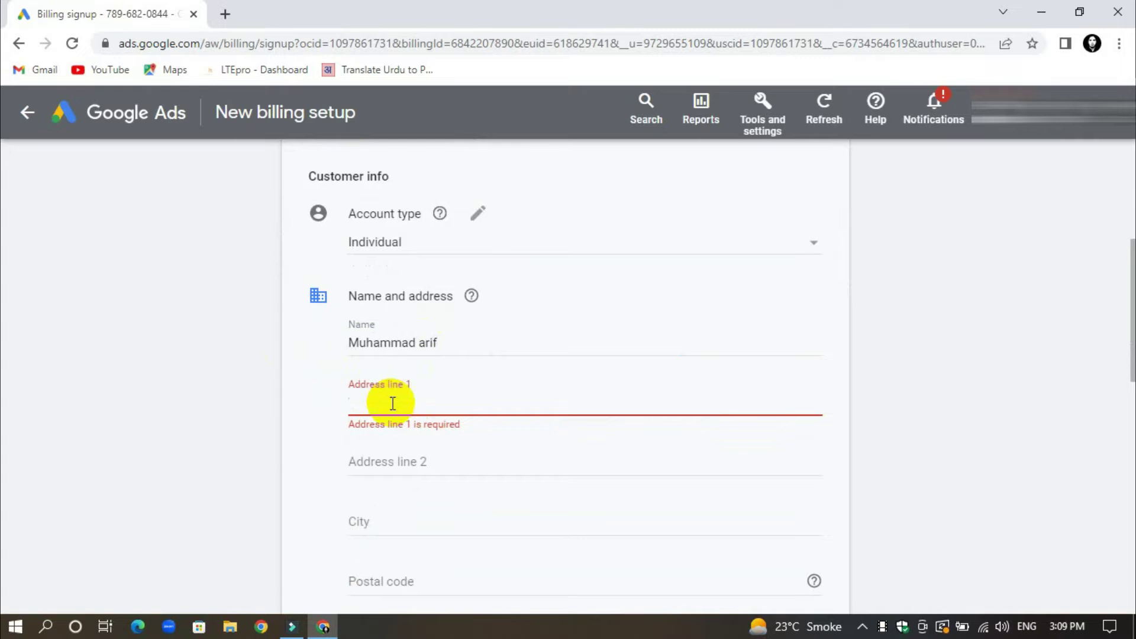
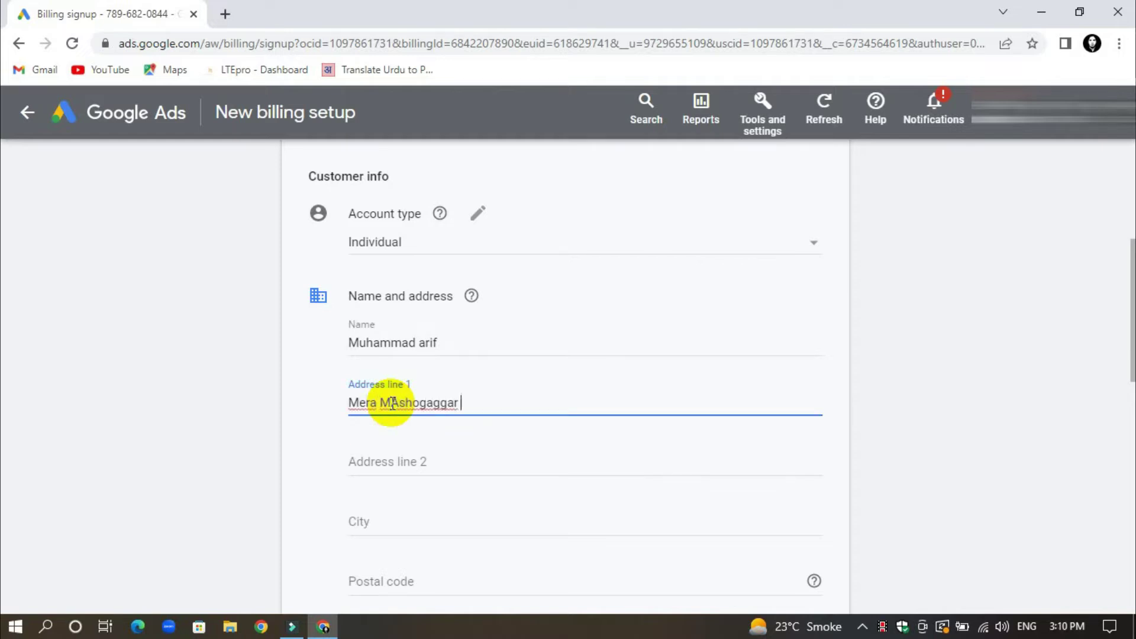
left_click(397, 405)
key("BackSpace")
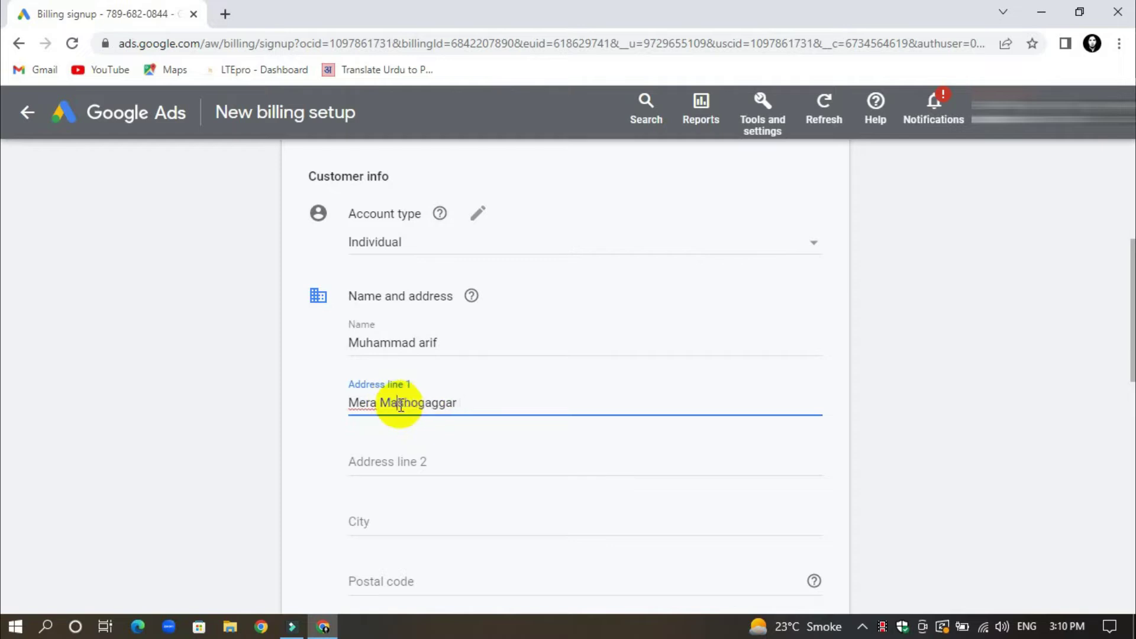
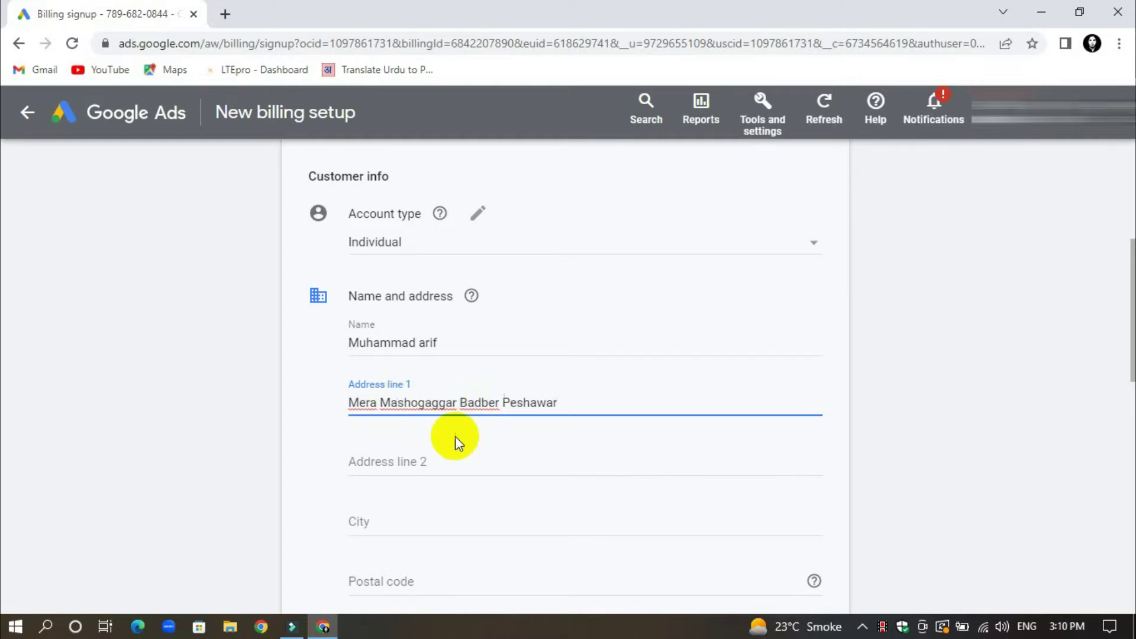
Step: Fill in the city field and move on to the postal code
left_click(447, 467)
scroll(426, 414, "down", 1)
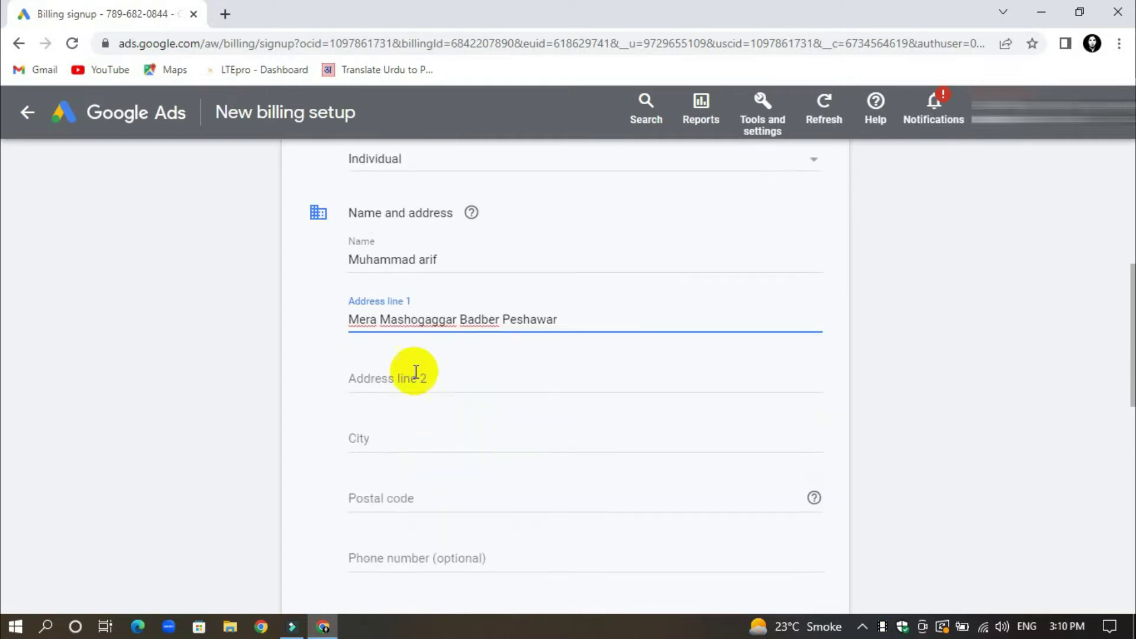
scroll(467, 428, "down", 1)
left_click(477, 355)
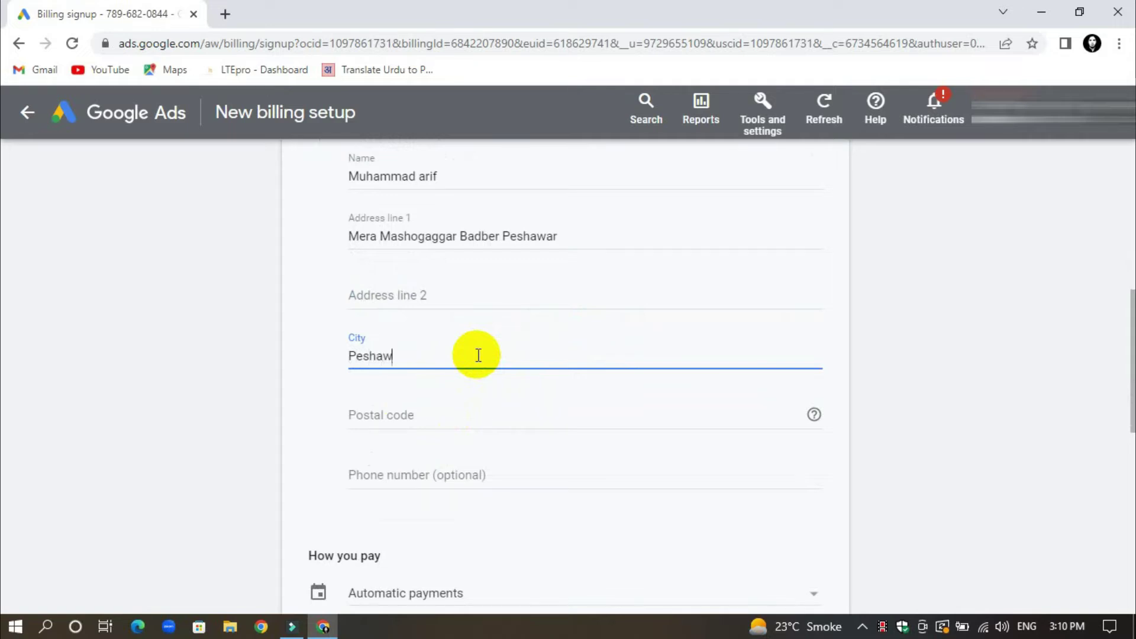
left_click(430, 413)
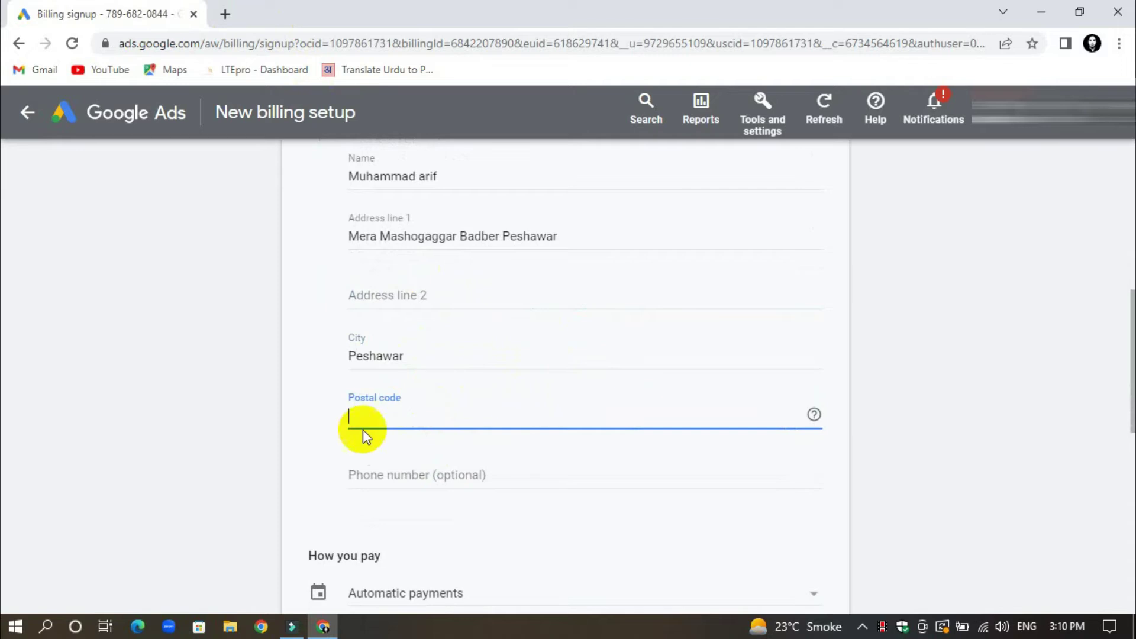
Step: Search 'peshawar postal code' in a new tab, confirm 25000, and return to the billing form
left_click(223, 13)
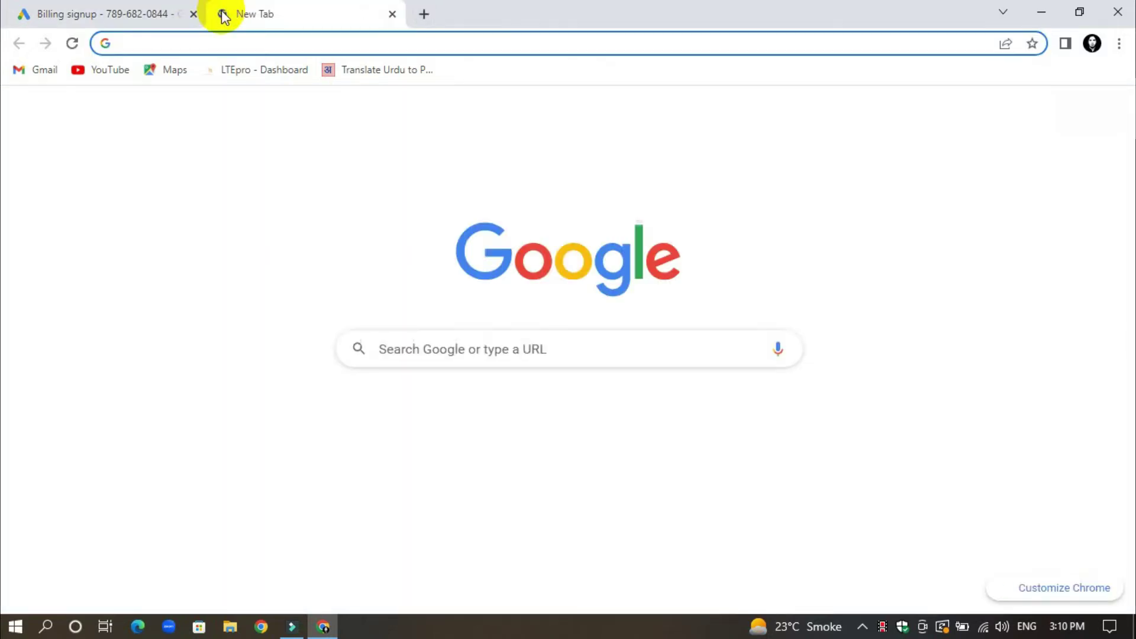
type("pes")
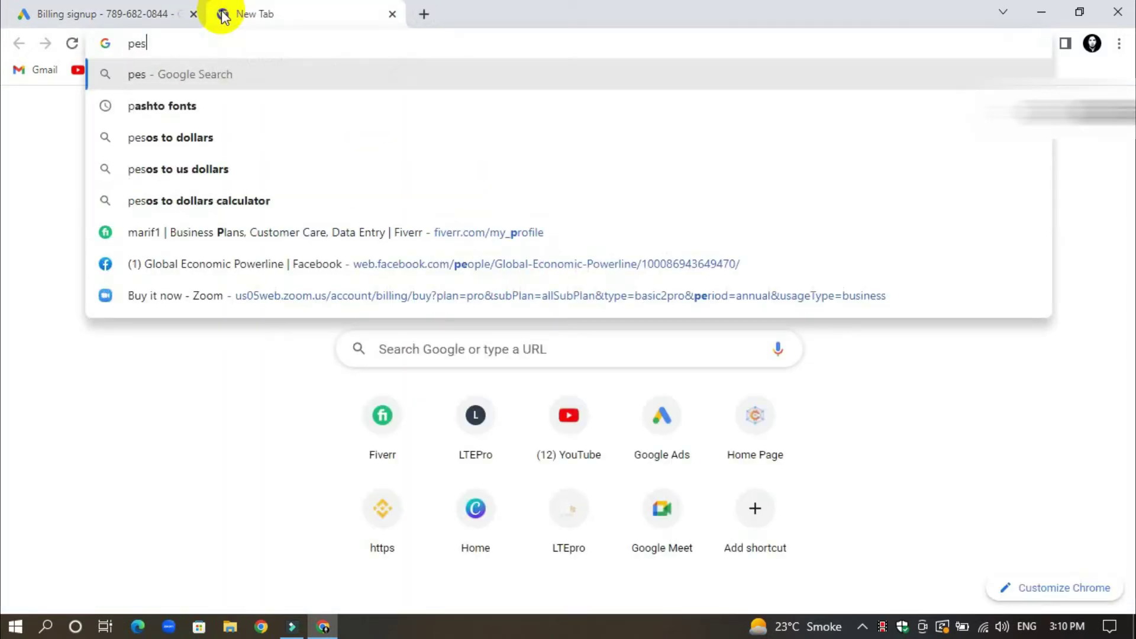
type("hawar ")
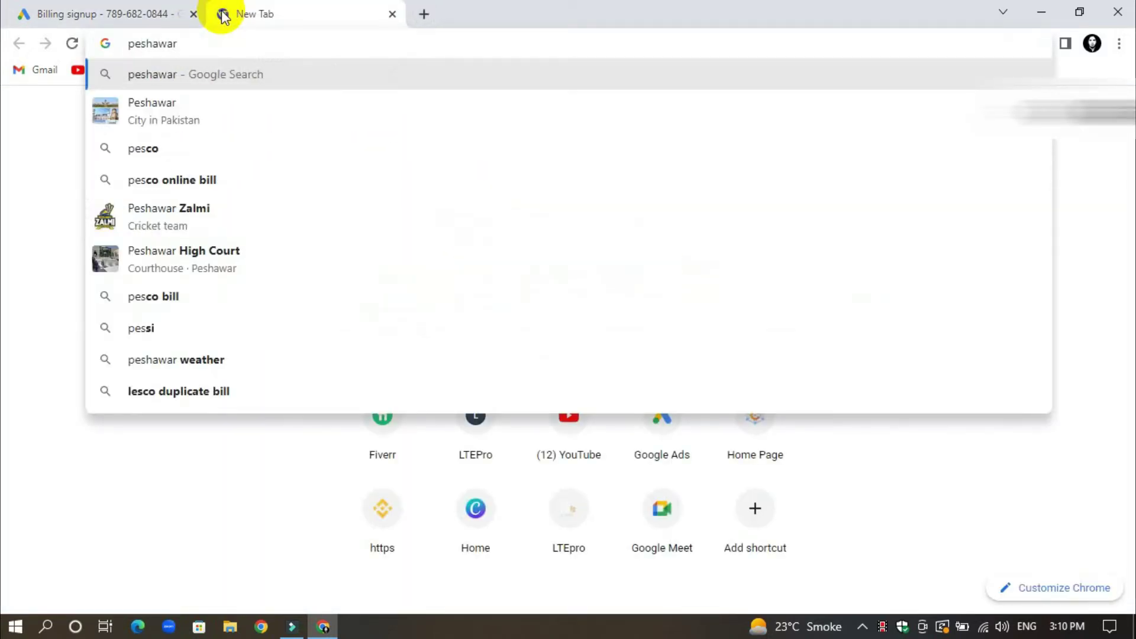
type("post")
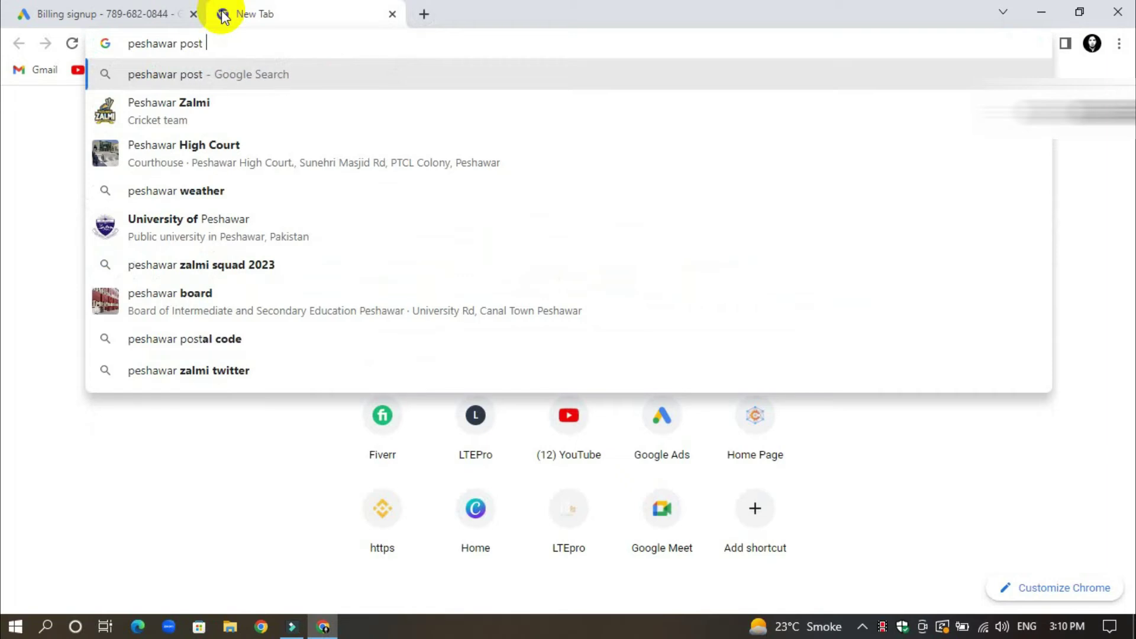
type("al code")
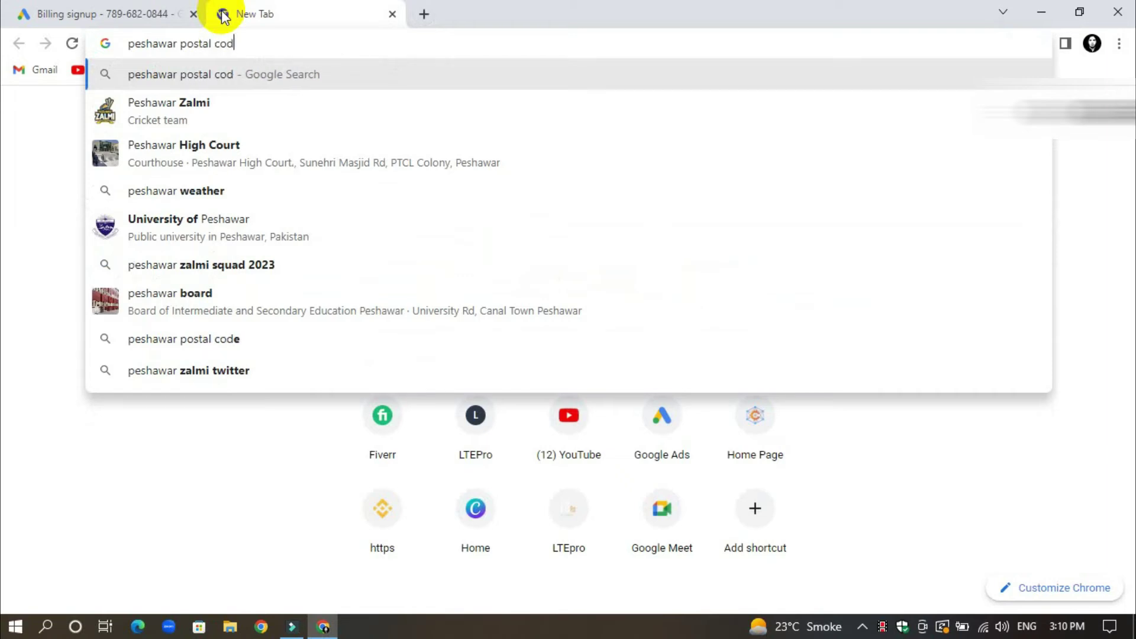
key("Return")
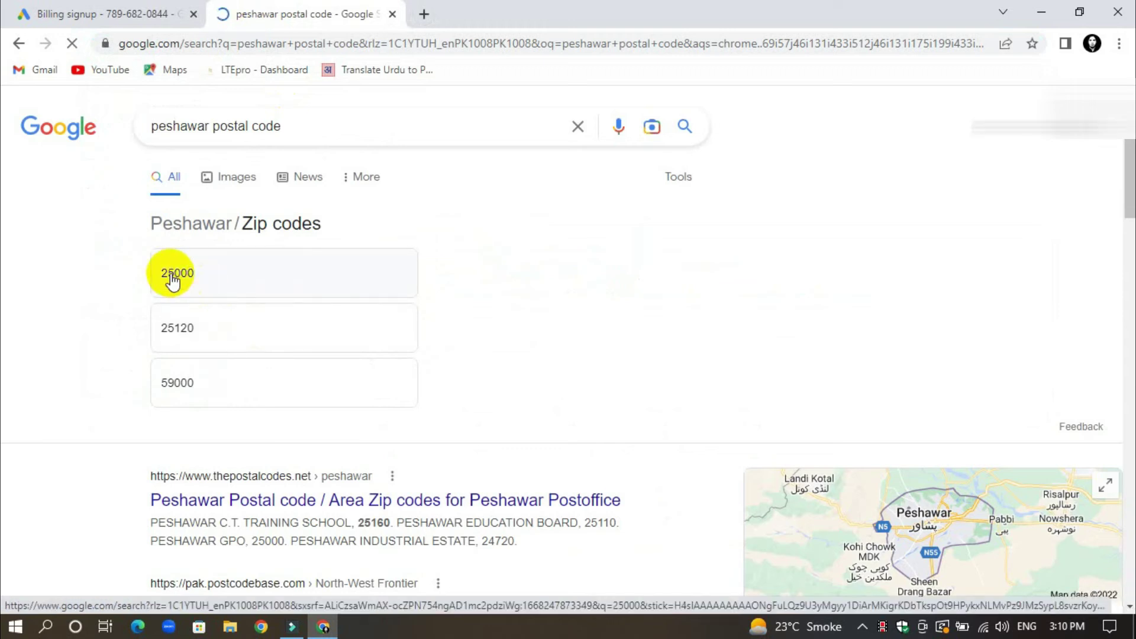
left_click(203, 274)
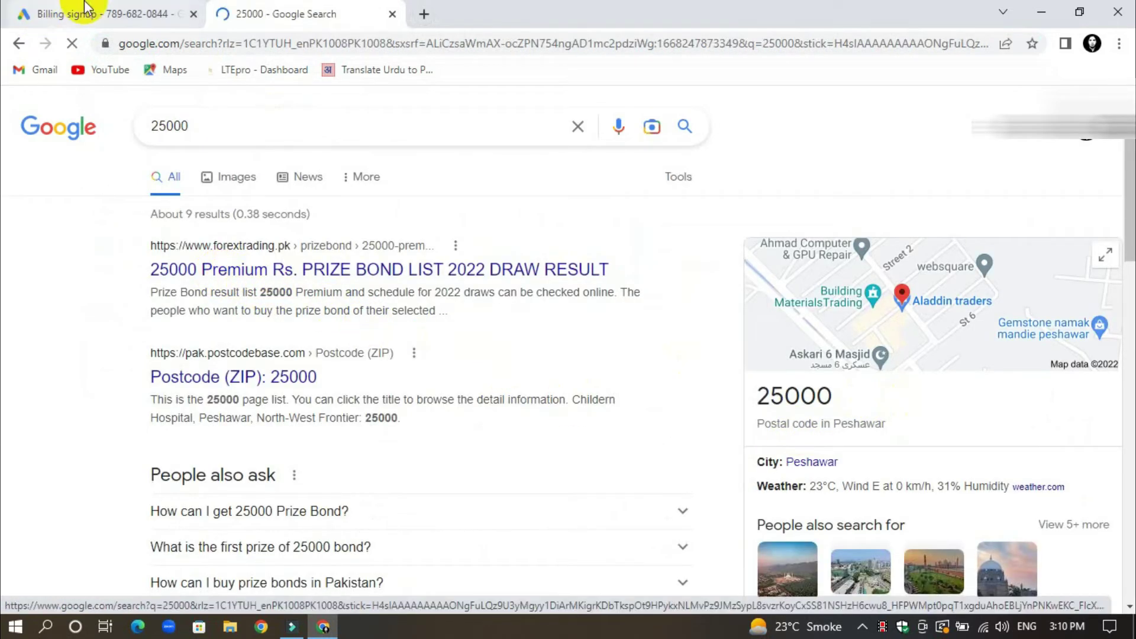
left_click(39, 5)
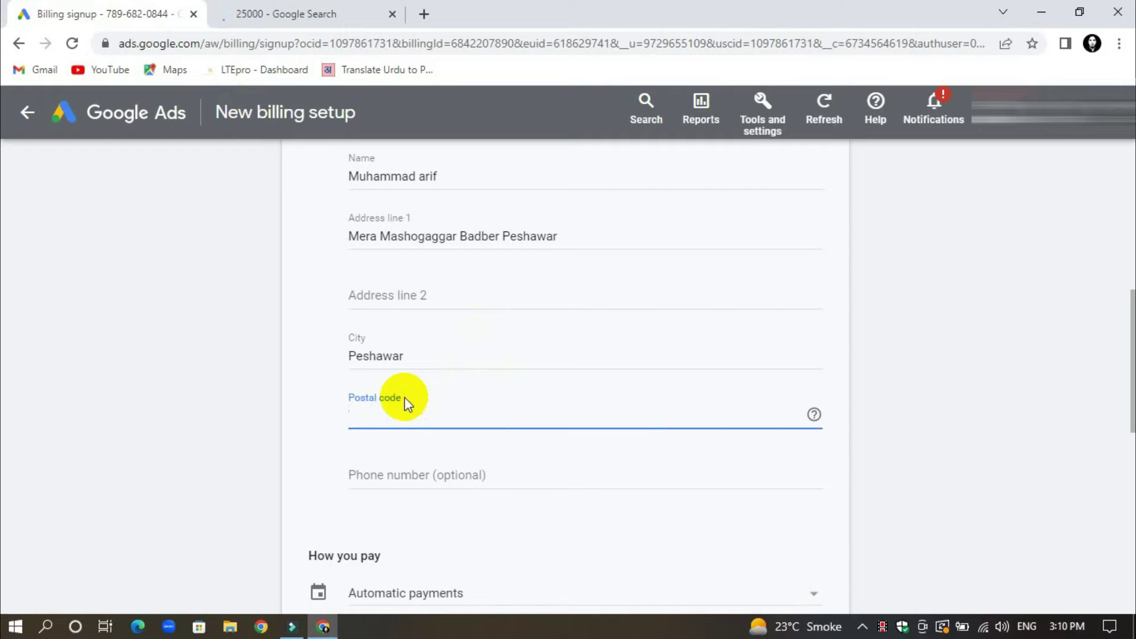
Step: Enter 25000 as the postal code, double-checking it against the search results
type("250")
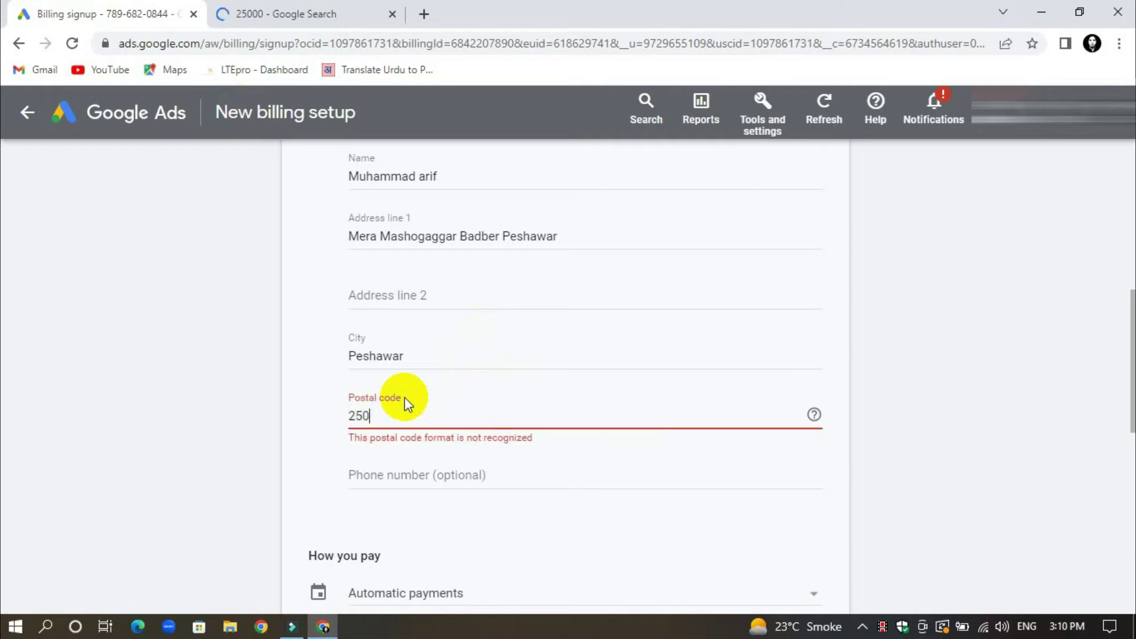
type("00")
left_click(302, 14)
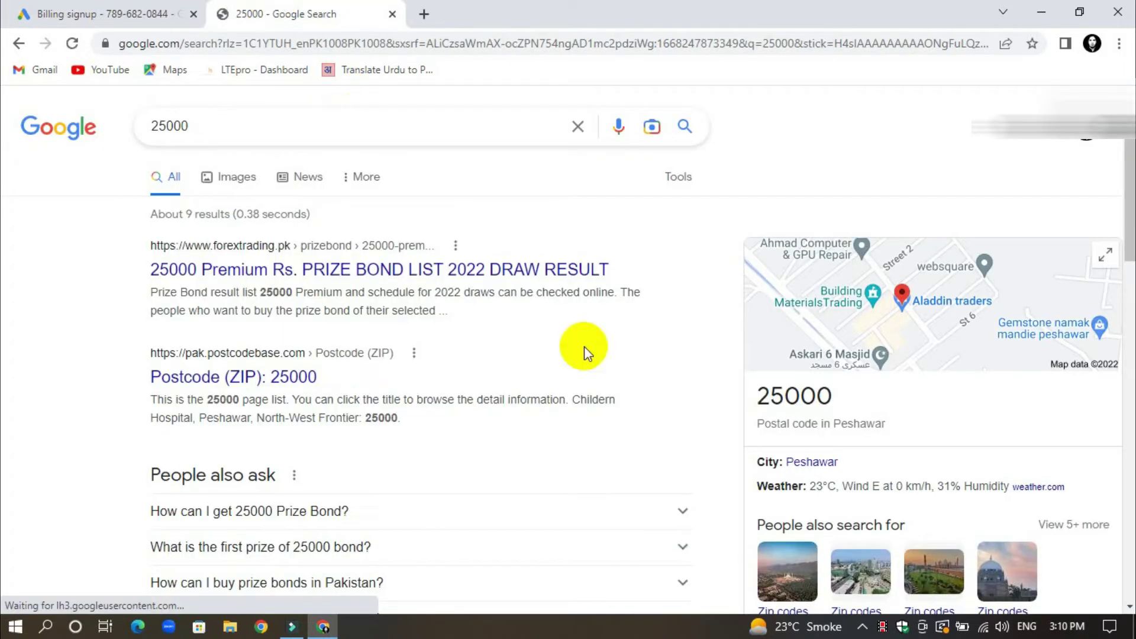
left_click(101, 14)
scroll(453, 436, "down", 3)
Step: Enter the contact phone number and review the How you pay choices without changing them
left_click(481, 305)
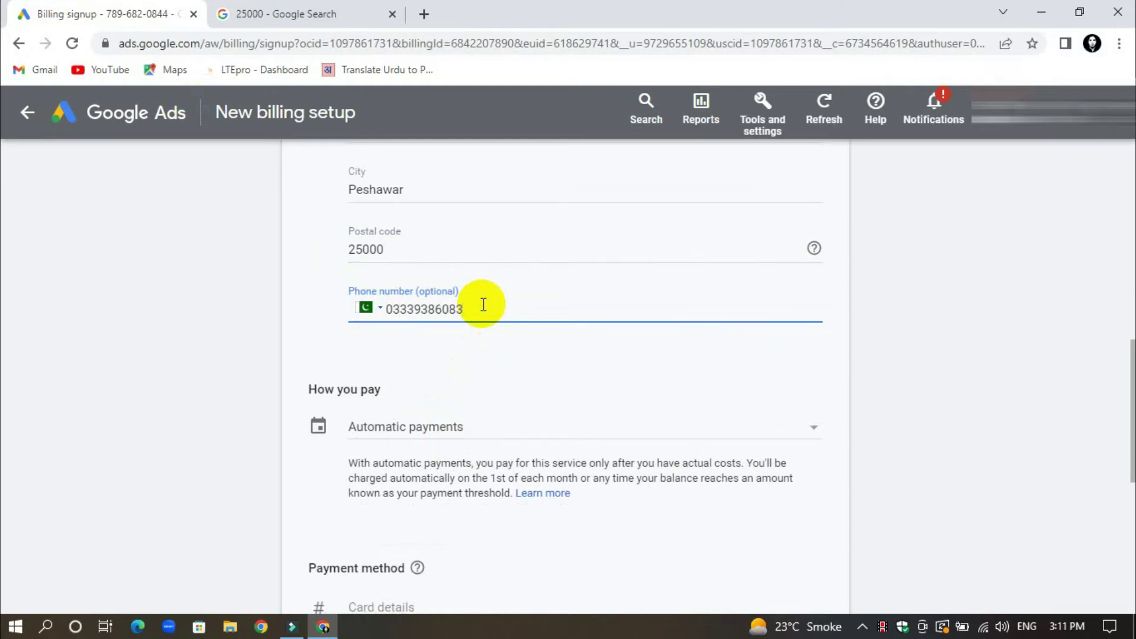
left_click(900, 333)
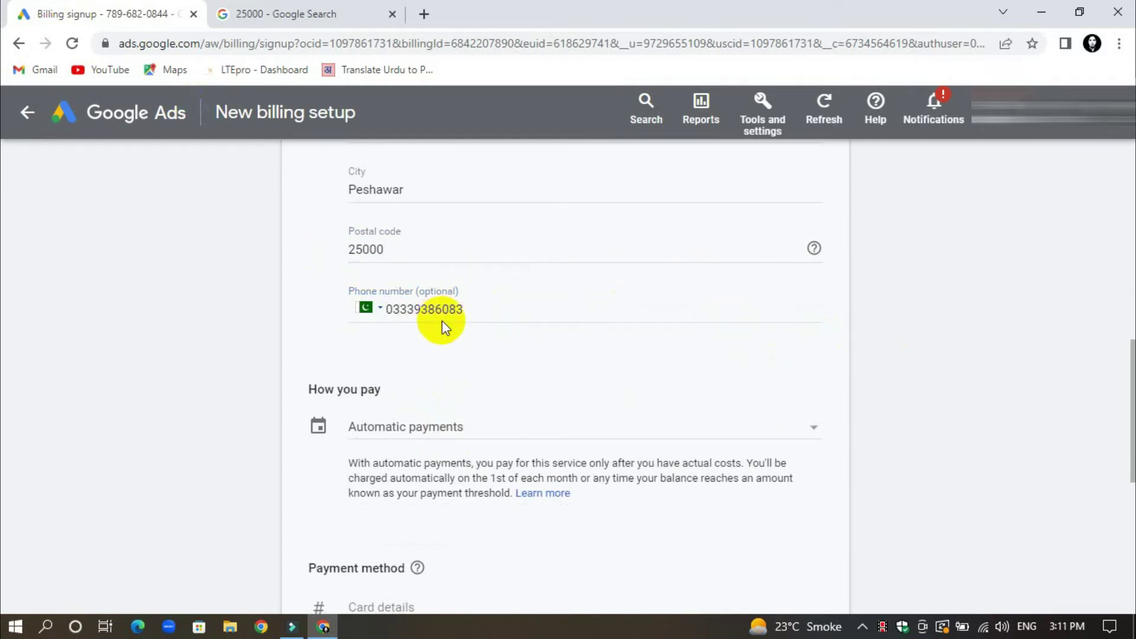
scroll(437, 393, "down", 4)
scroll(474, 308, "up", 3)
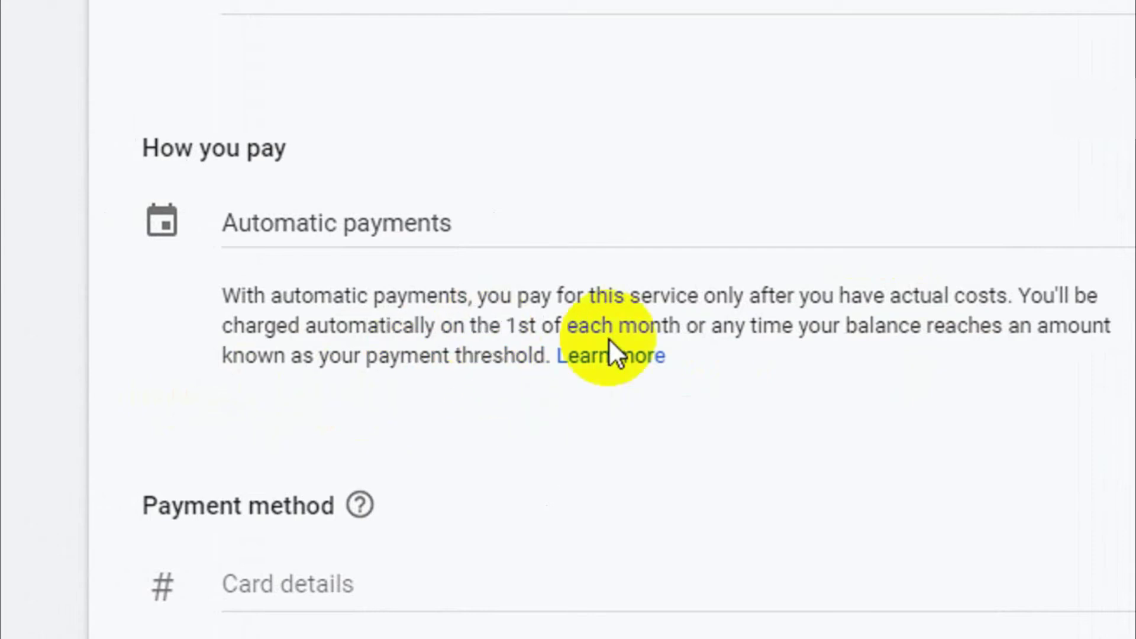
left_click(406, 254)
scroll(406, 252, "down", 9)
left_click(406, 248)
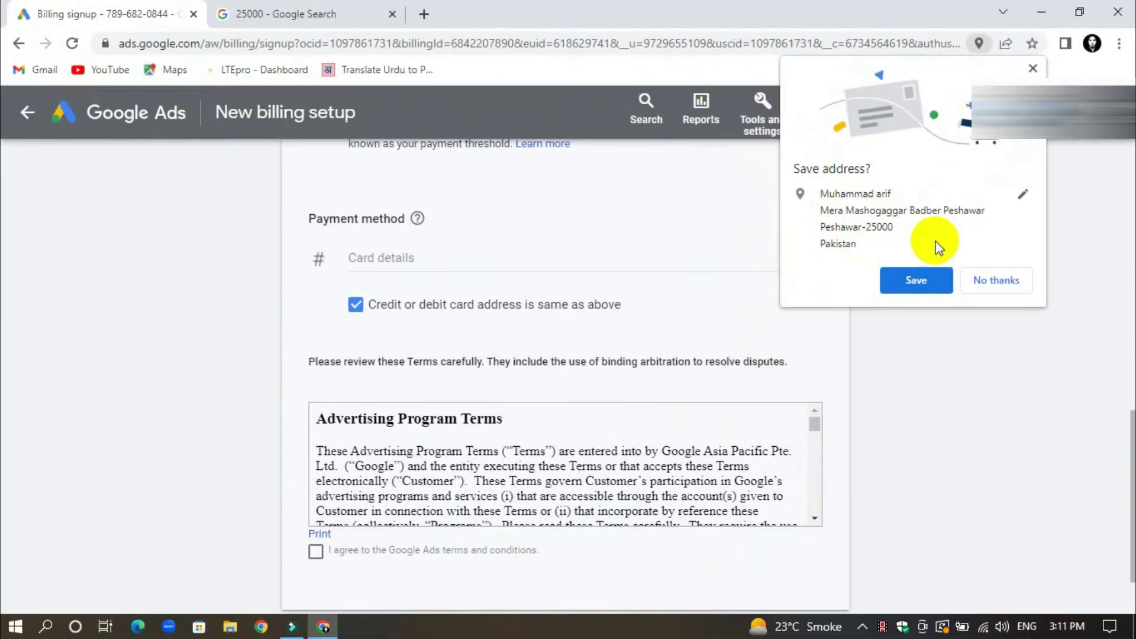
Step: Save the billing address in Chrome and choose Manual payments as how you pay
left_click(916, 280)
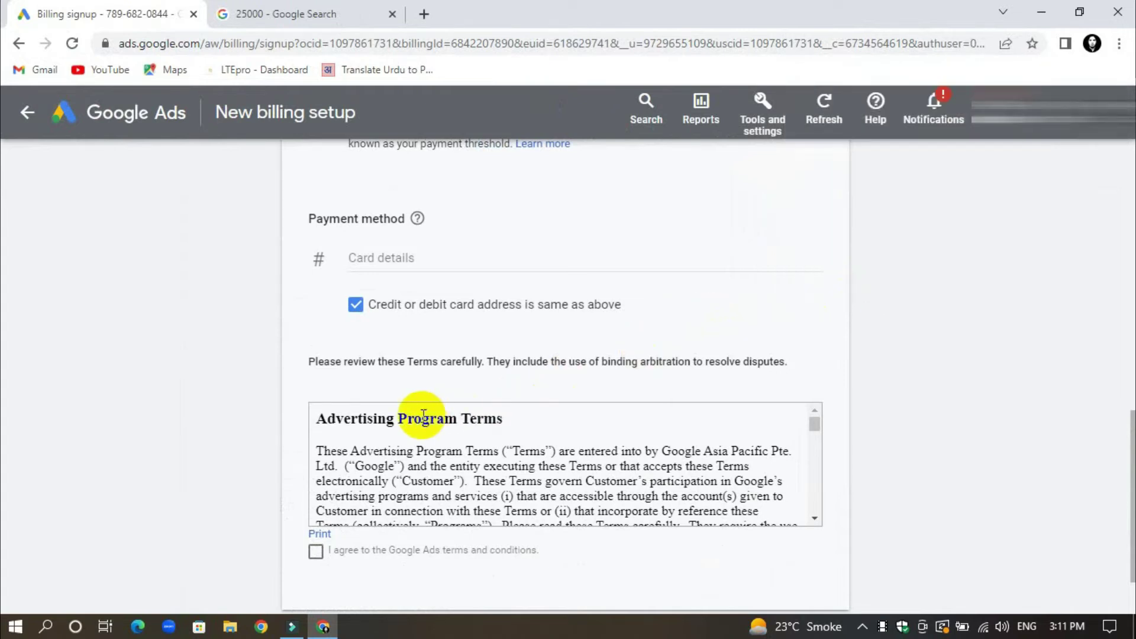
scroll(422, 357, "up", 4)
scroll(421, 358, "up", 3)
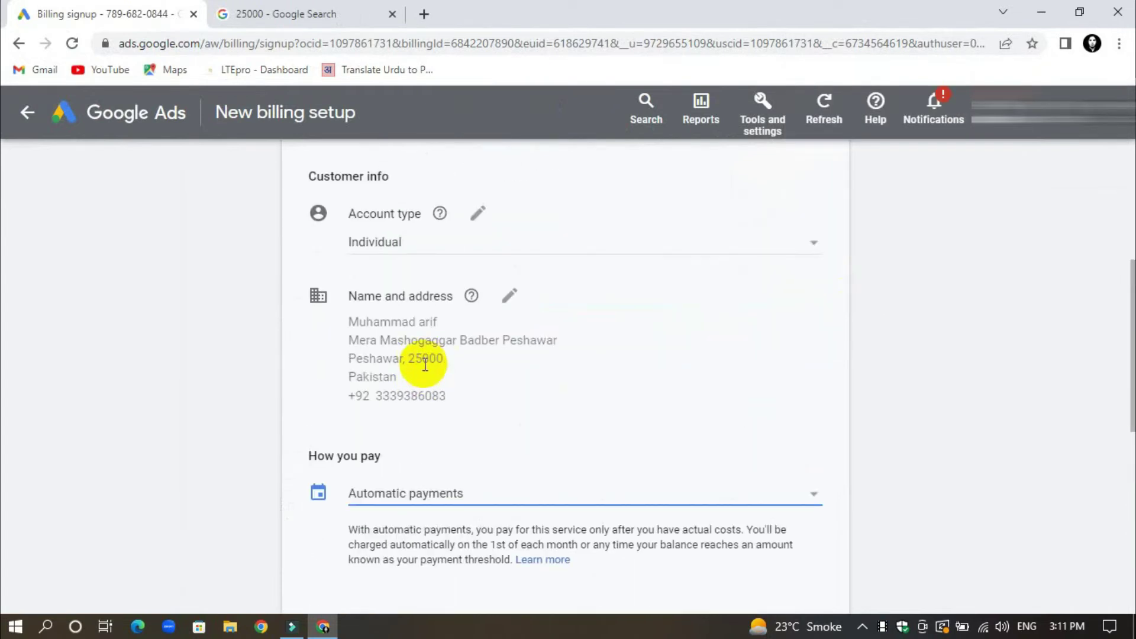
scroll(429, 370, "down", 3)
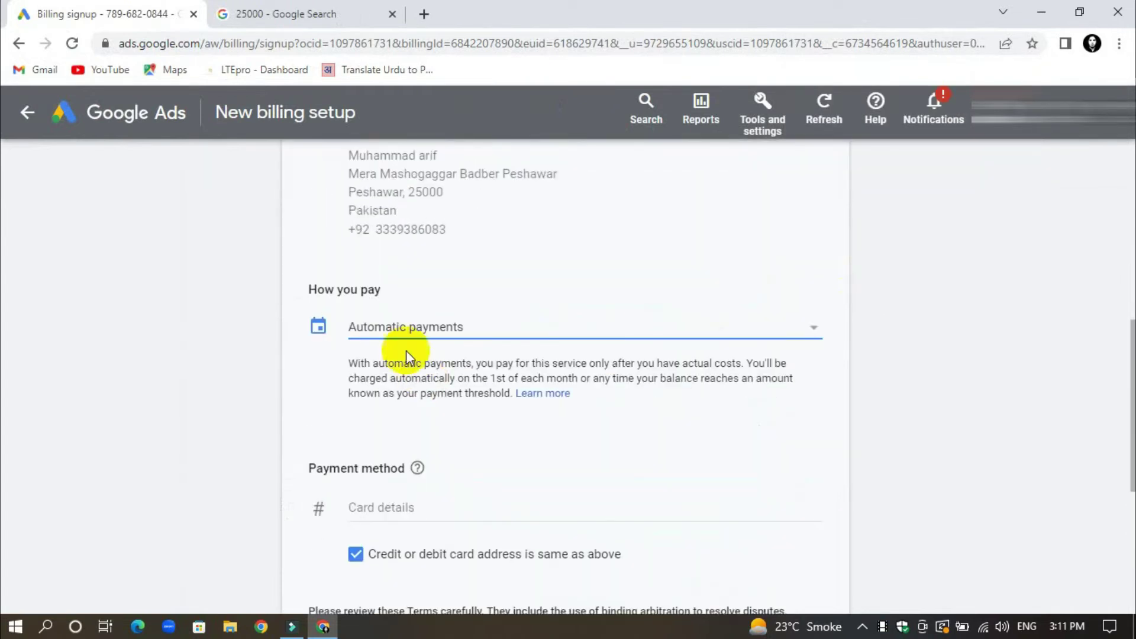
left_click(569, 323)
left_click(380, 358)
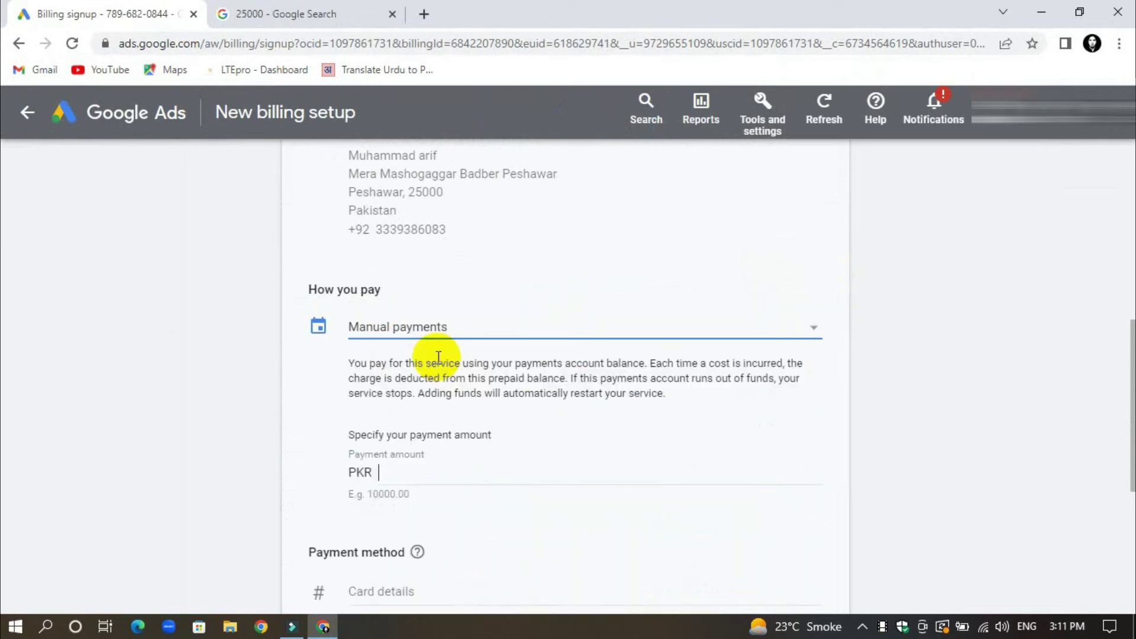
Step: Enter a payment amount of PKR 600
scroll(422, 485, "down", 3)
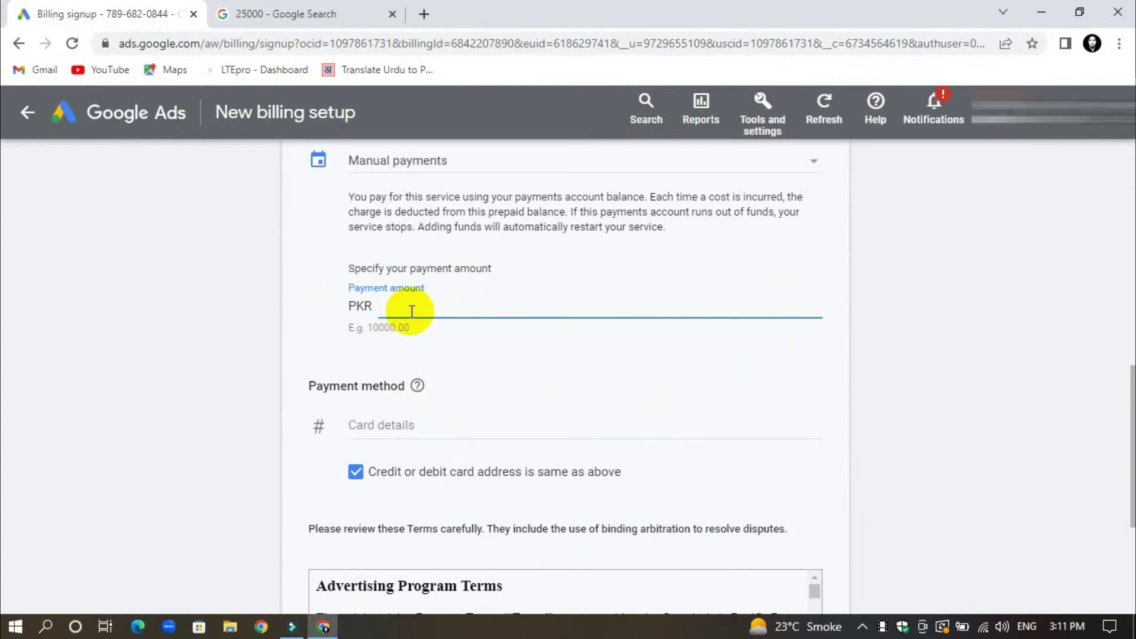
type("600")
left_click(484, 335)
left_click(901, 297)
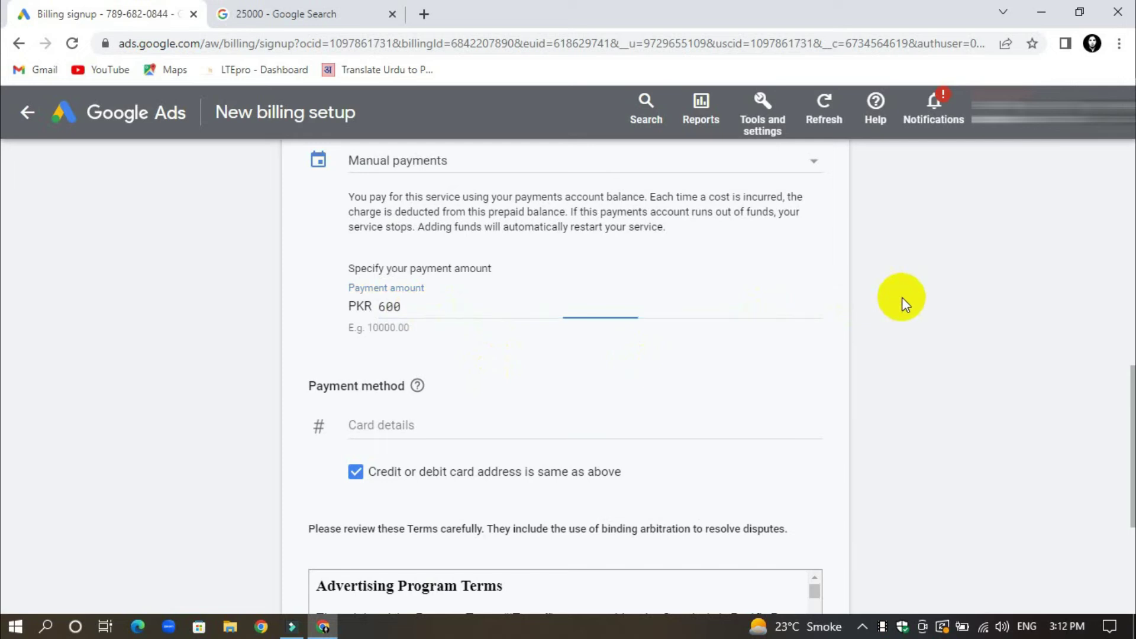
scroll(412, 338, "up", 1)
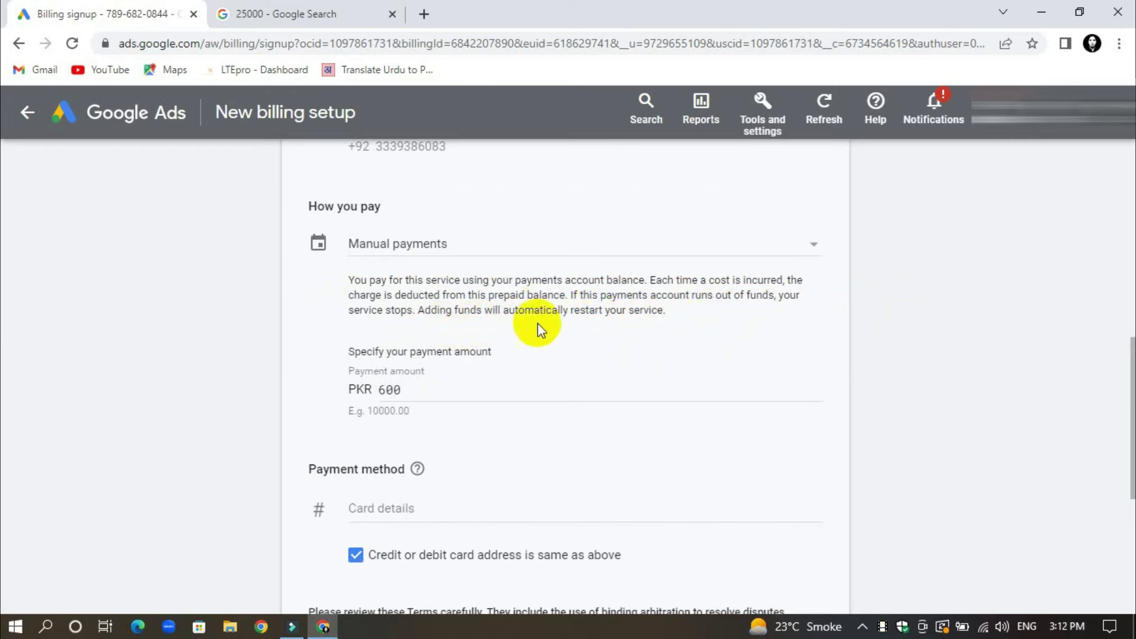
scroll(428, 407, "down", 2)
scroll(427, 382, "up", 1)
scroll(393, 339, "up", 1)
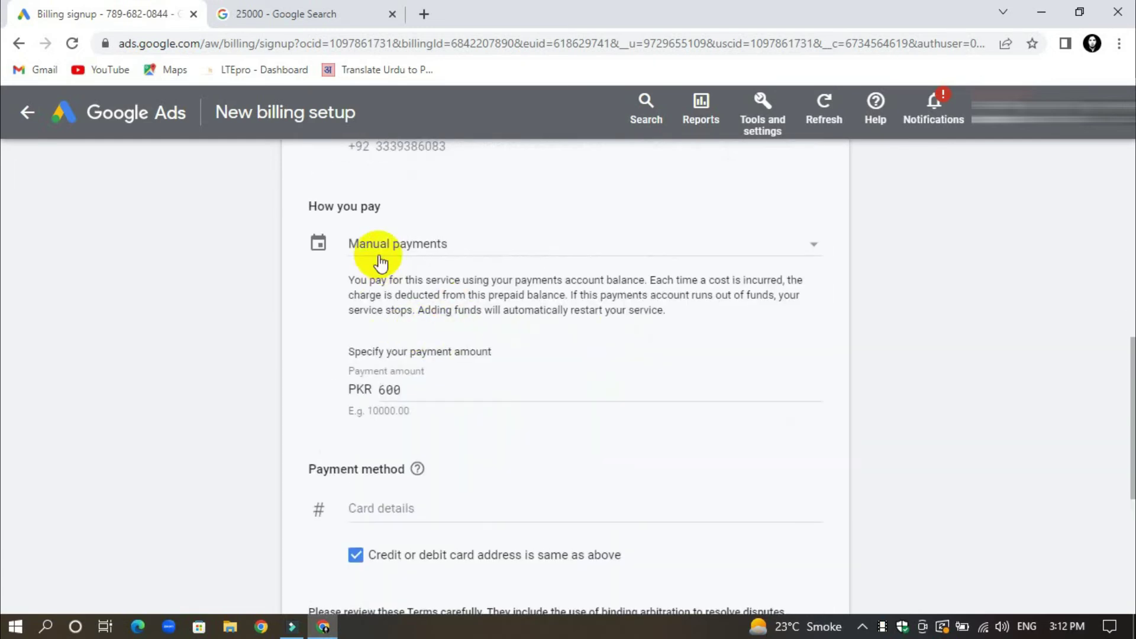
scroll(402, 356, "down", 3)
Step: Enter the Visa card's number, expiry date and security code, and confirm the card
left_click(393, 338)
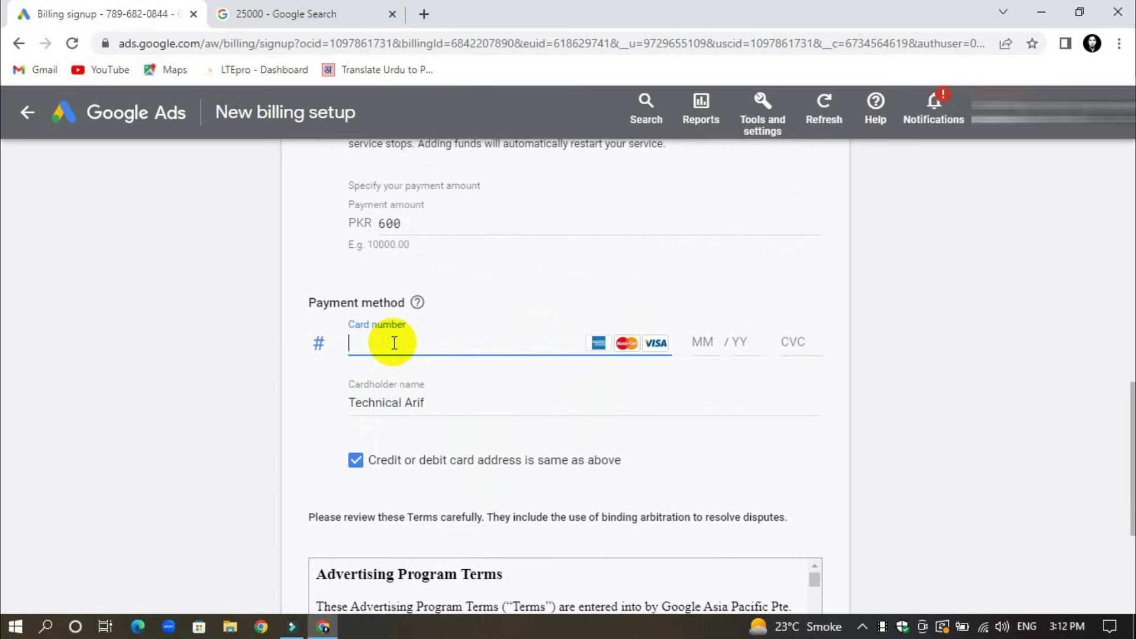
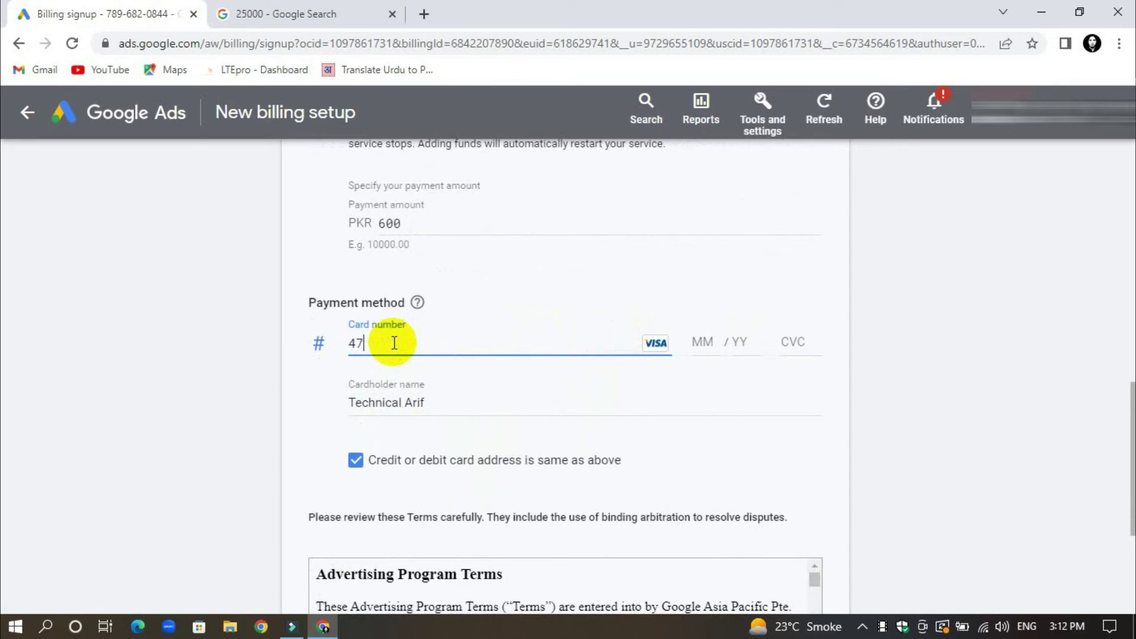
key("ctrl+v")
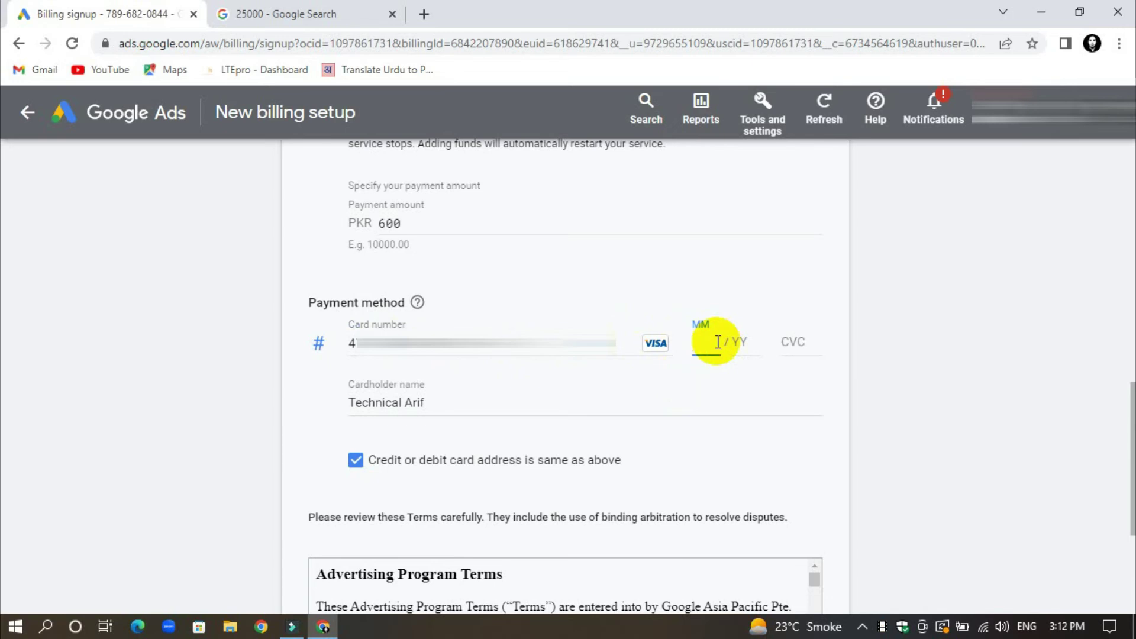
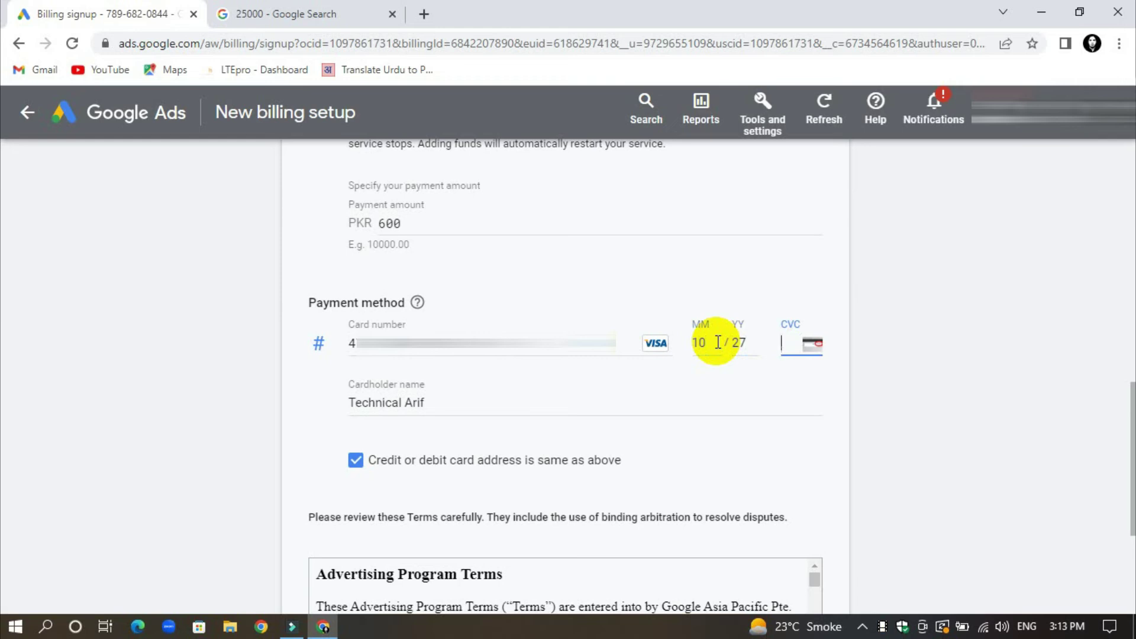
key("Return")
Step: Tick the box agreeing to the Google Ads terms and conditions
scroll(719, 338, "up", 5)
scroll(761, 335, "up", 4)
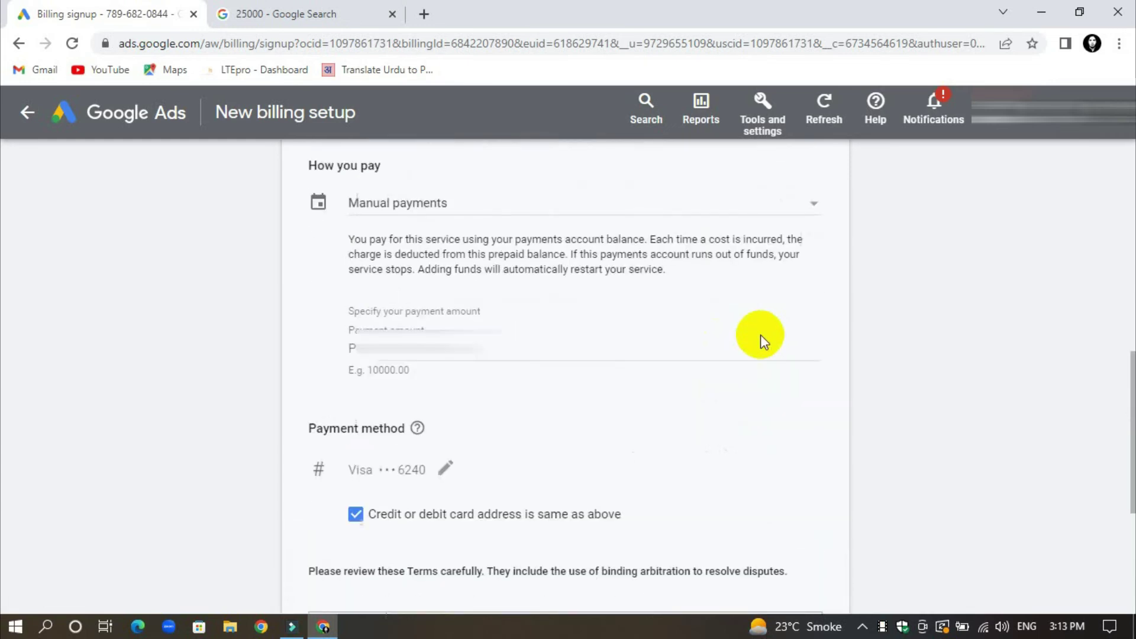
scroll(456, 373, "down", 5)
scroll(495, 363, "down", 3)
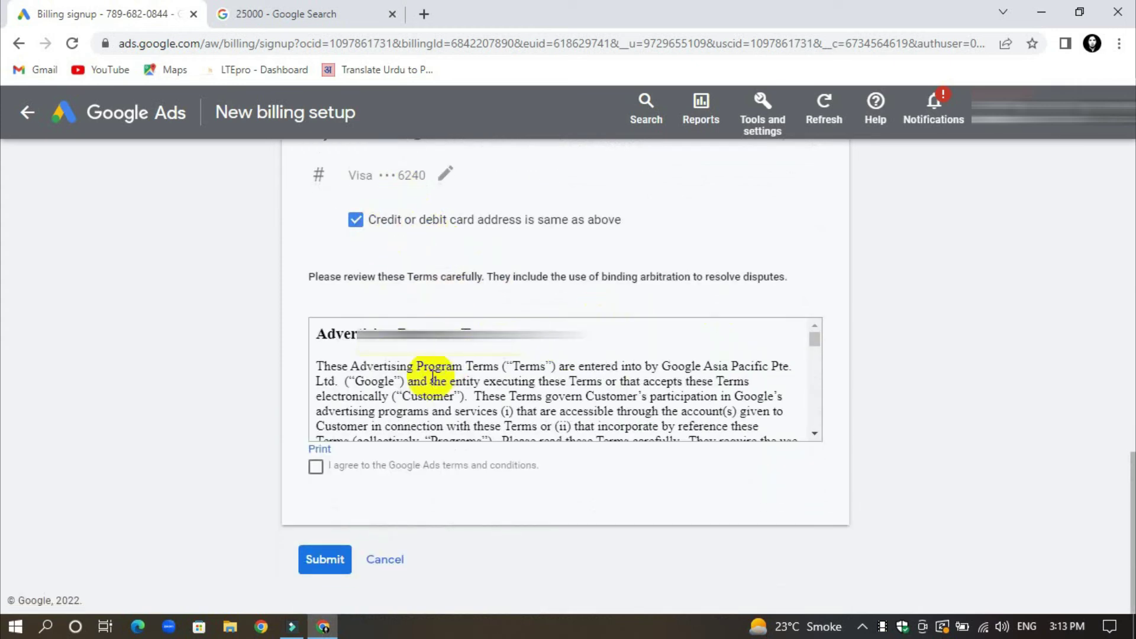
scroll(507, 368, "down", 8)
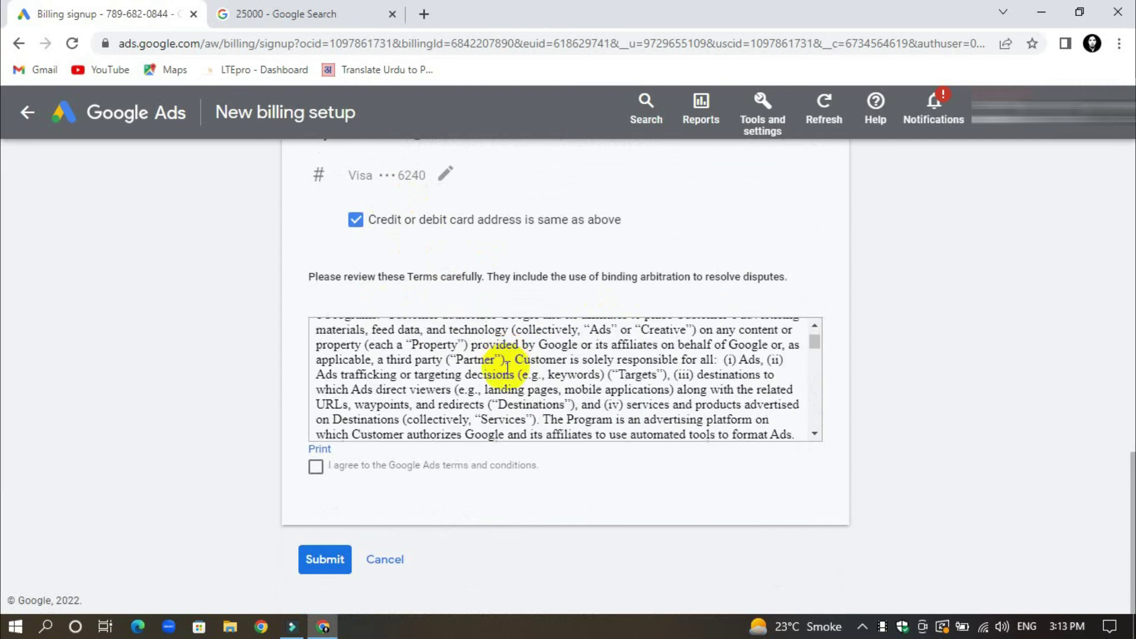
scroll(508, 368, "down", 5)
left_click(315, 467)
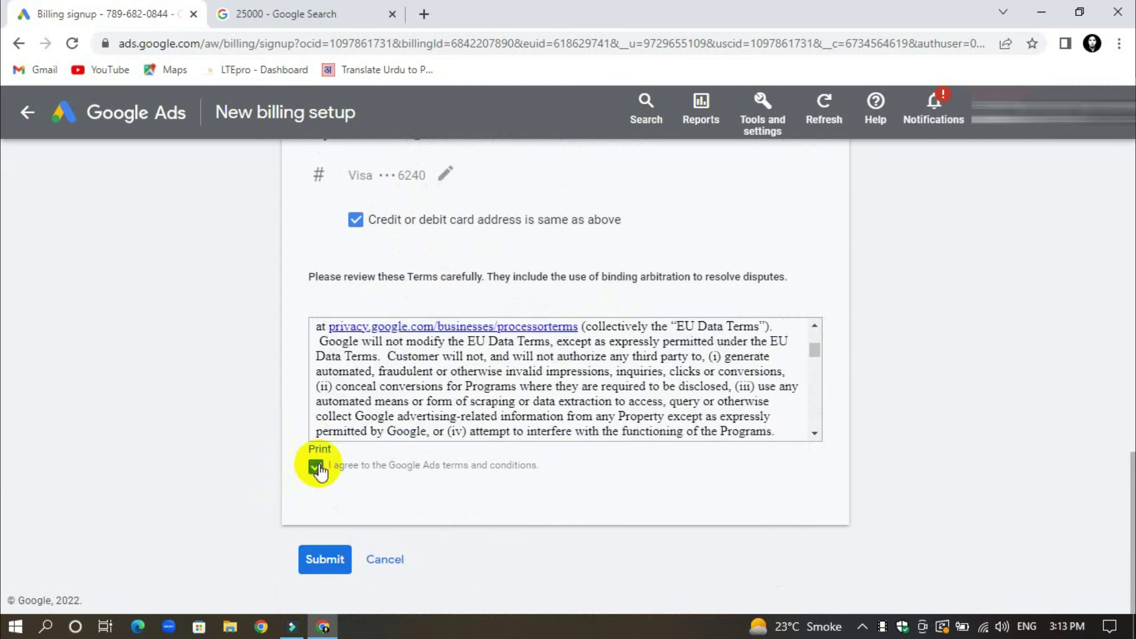
Step: Review the completed form and submit the billing setup
scroll(471, 399, "up", 1)
scroll(472, 398, "down", 6)
scroll(402, 422, "up", 5)
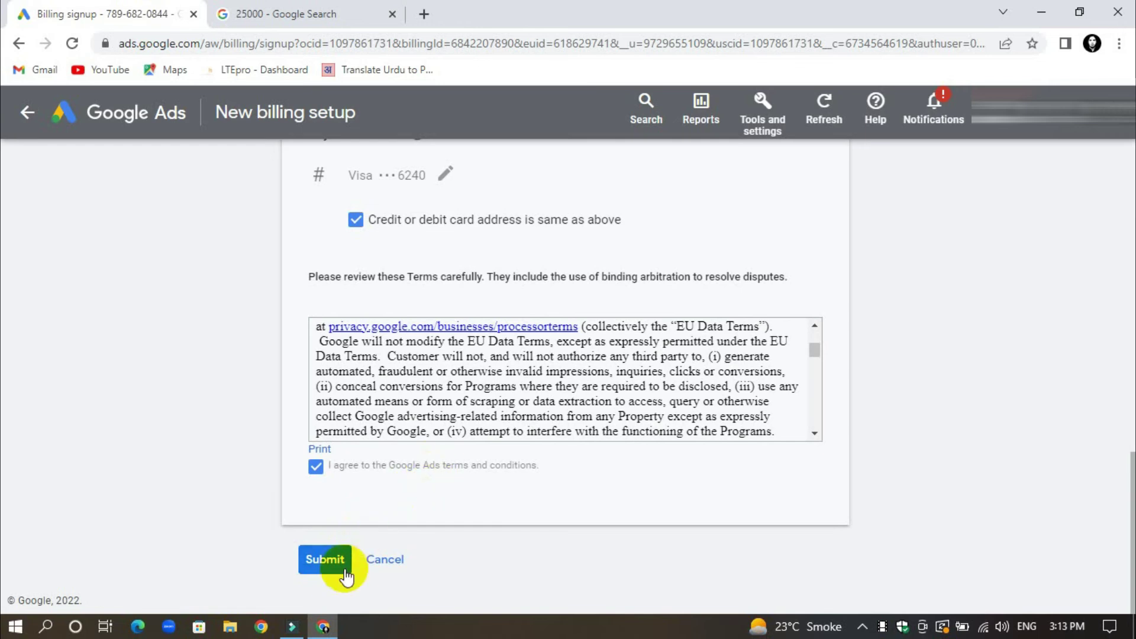
scroll(485, 387, "up", 5)
scroll(702, 261, "up", 10)
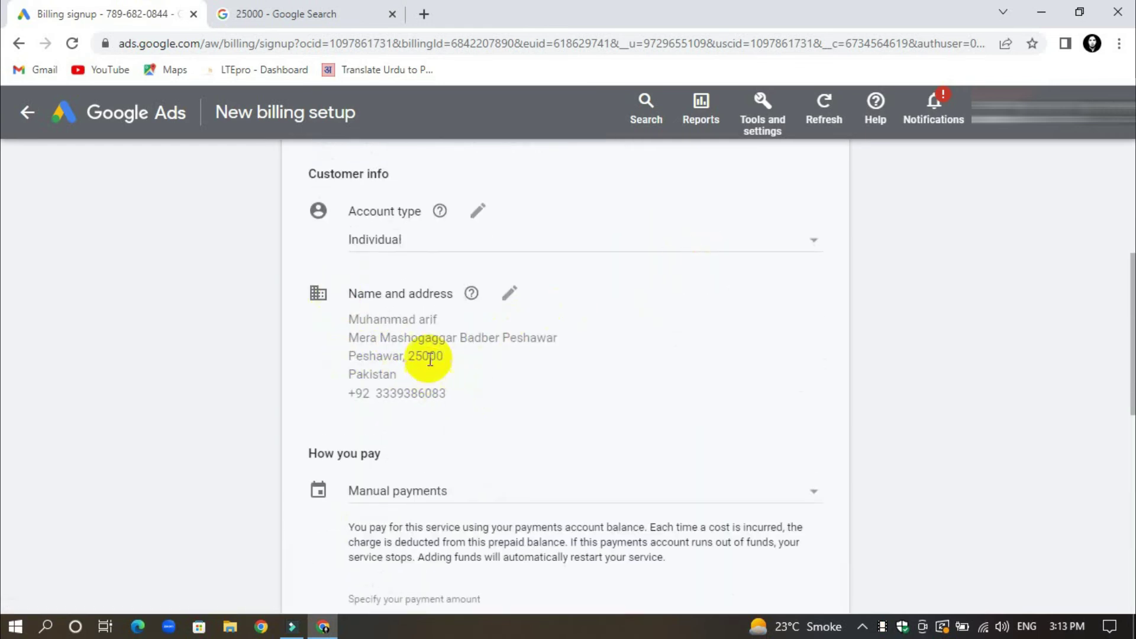
scroll(435, 355, "up", 3)
scroll(428, 390, "up", 3)
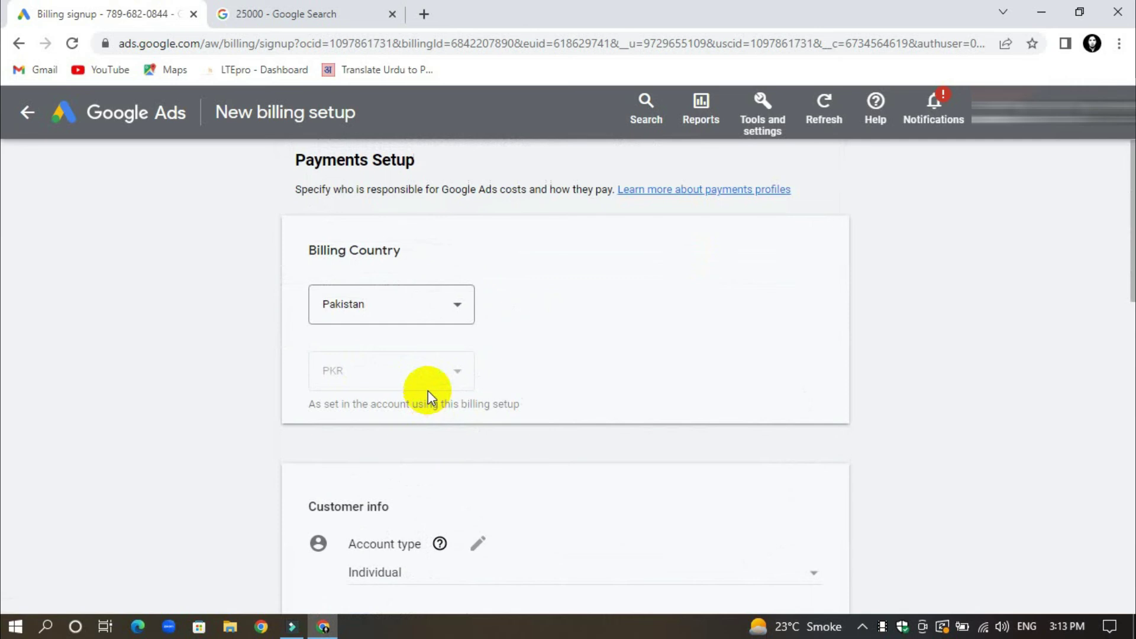
scroll(456, 355, "down", 10)
scroll(442, 439, "down", 3)
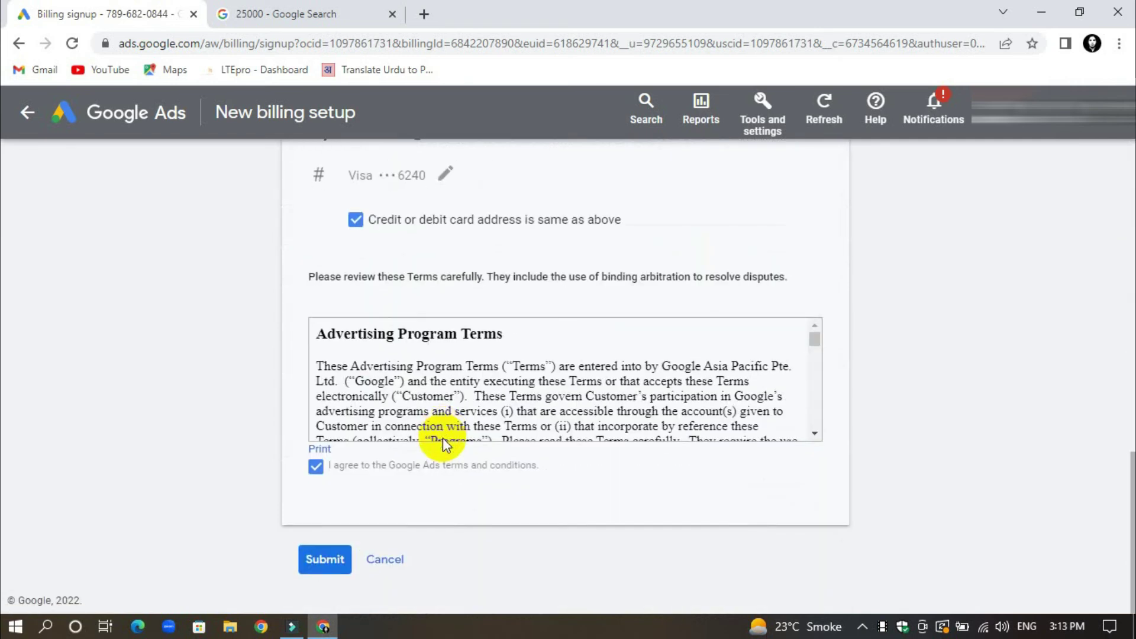
left_click(338, 561)
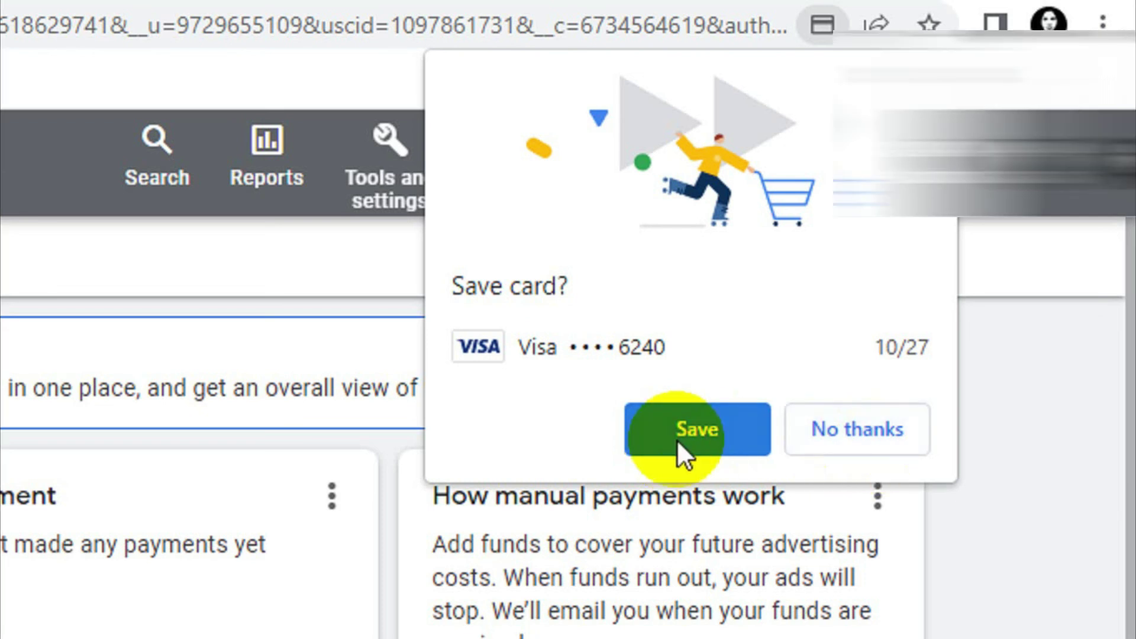
Step: Save the Visa card in Chrome and review the billing summary showing PKR0.00 available funds
left_click(677, 439)
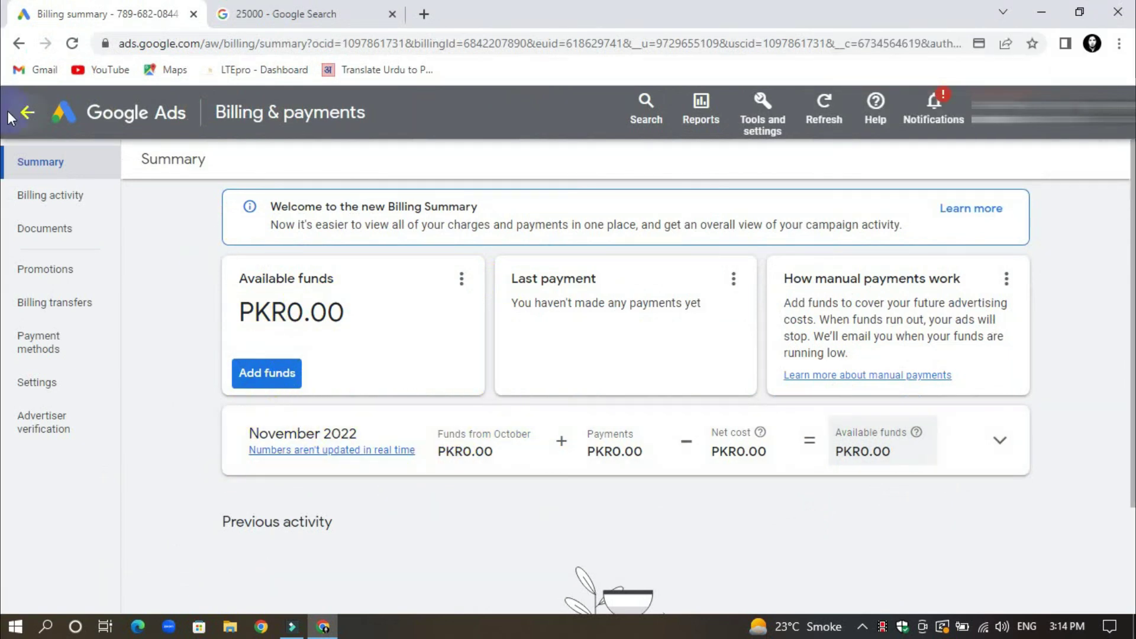
scroll(421, 311, "down", 2)
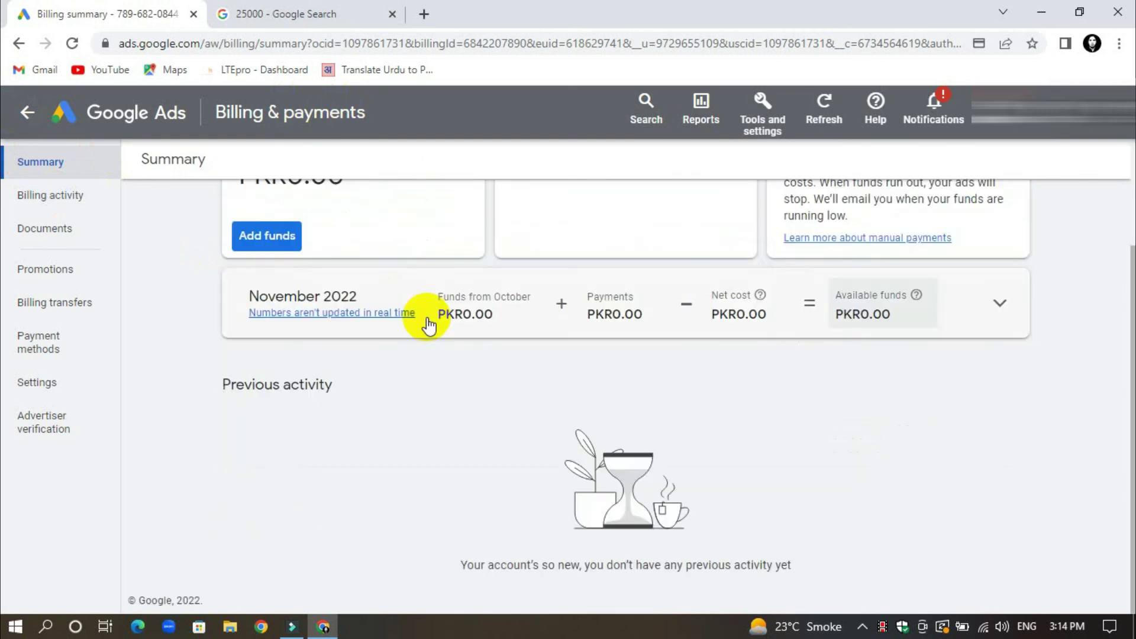
scroll(456, 339, "up", 2)
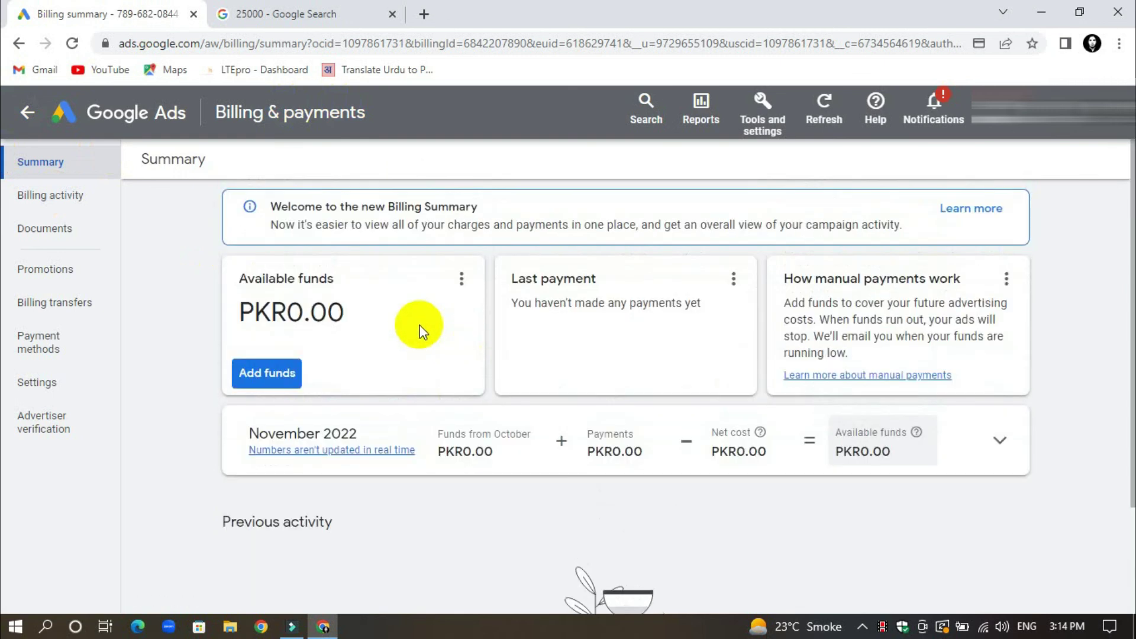